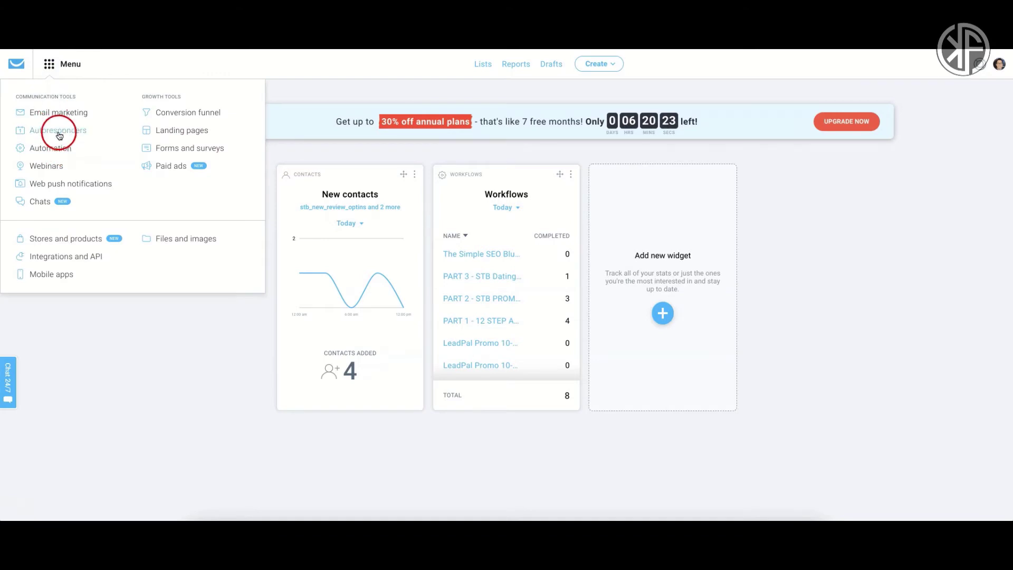
Open the autoresponders manager and start creating a new autoresponder.
click(57, 132)
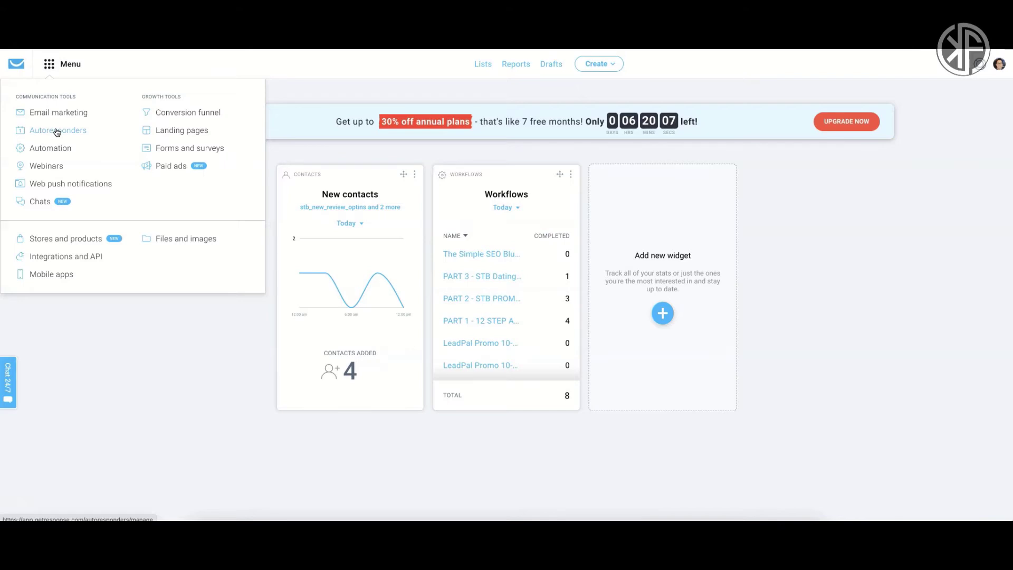
click(57, 131)
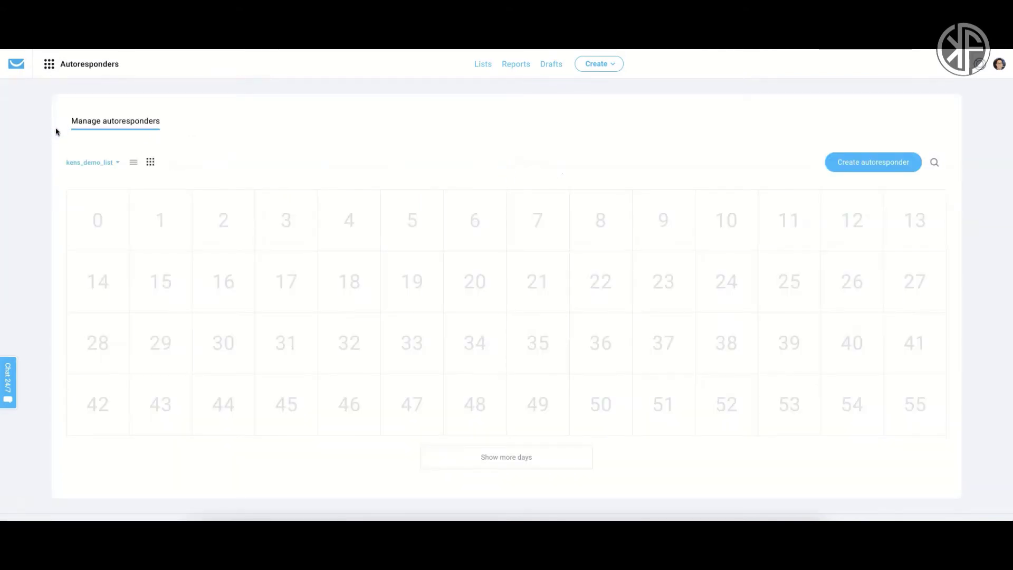
click(89, 123)
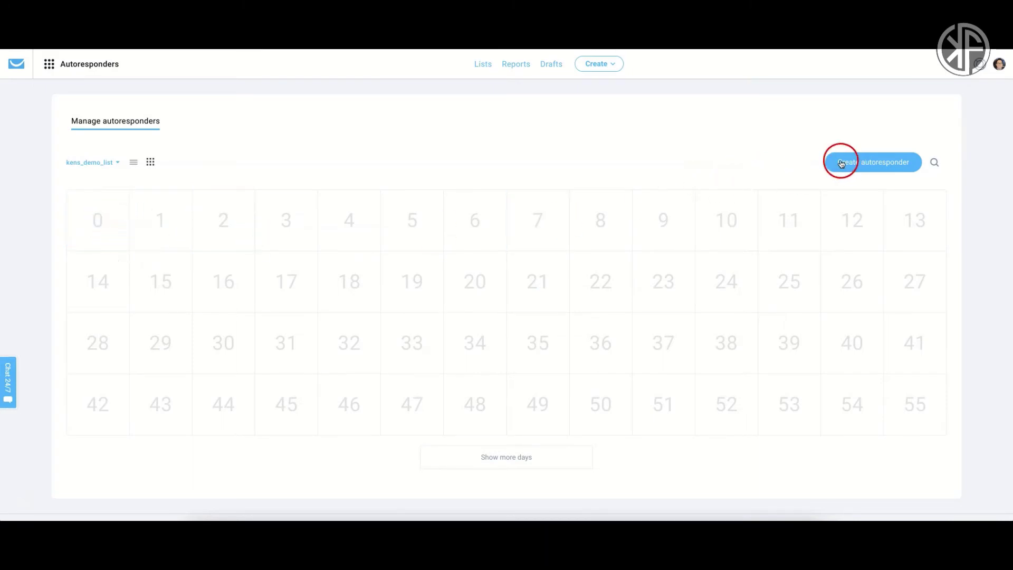
click(865, 163)
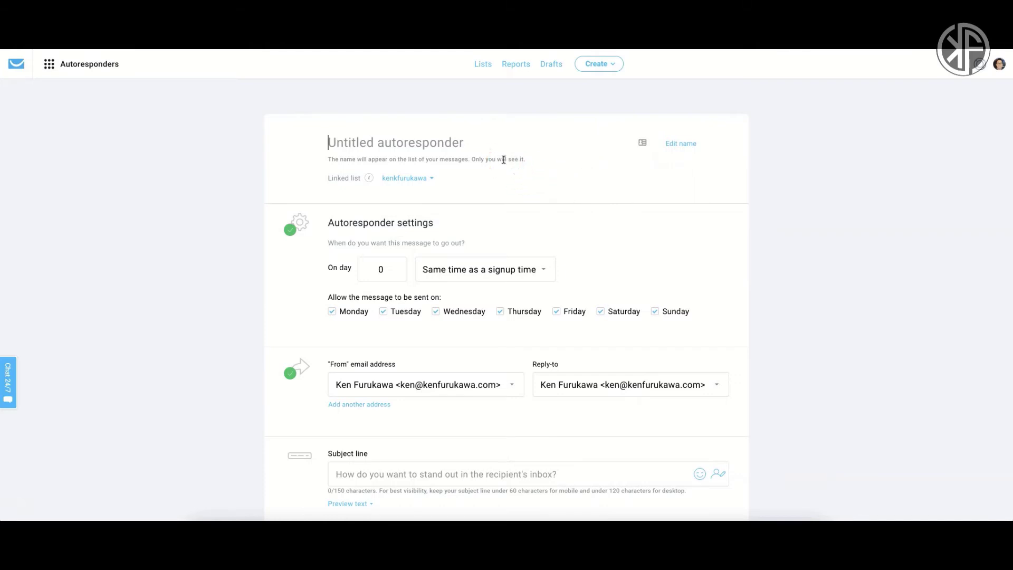
Name the new autoresponder "Nurture Email 1".
text(Emai)
key(BackSpace)
key(BackSpace)
key(BackSpace)
key(BackSpace)
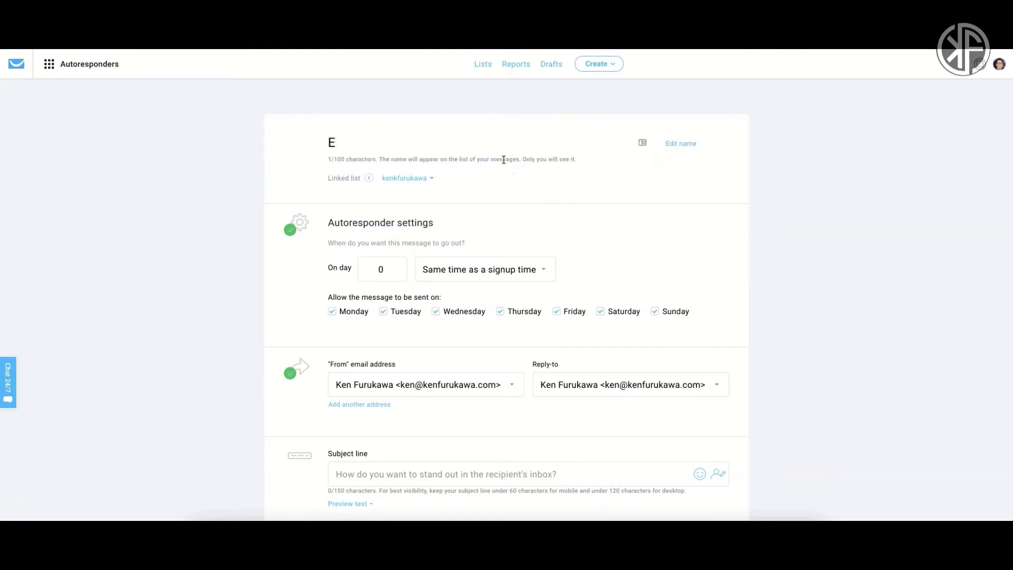
text(Nurtu)
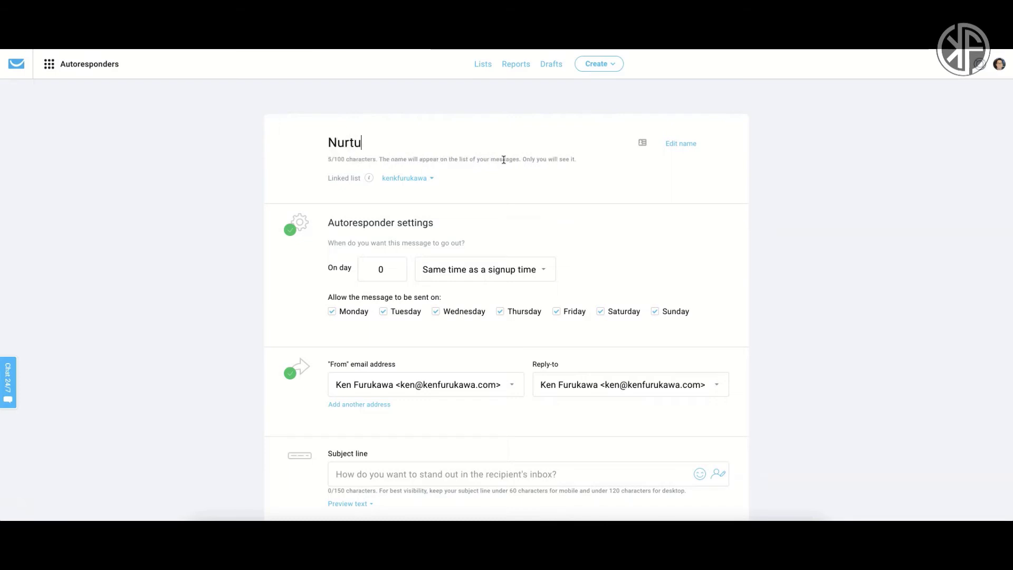
text(re Email 1)
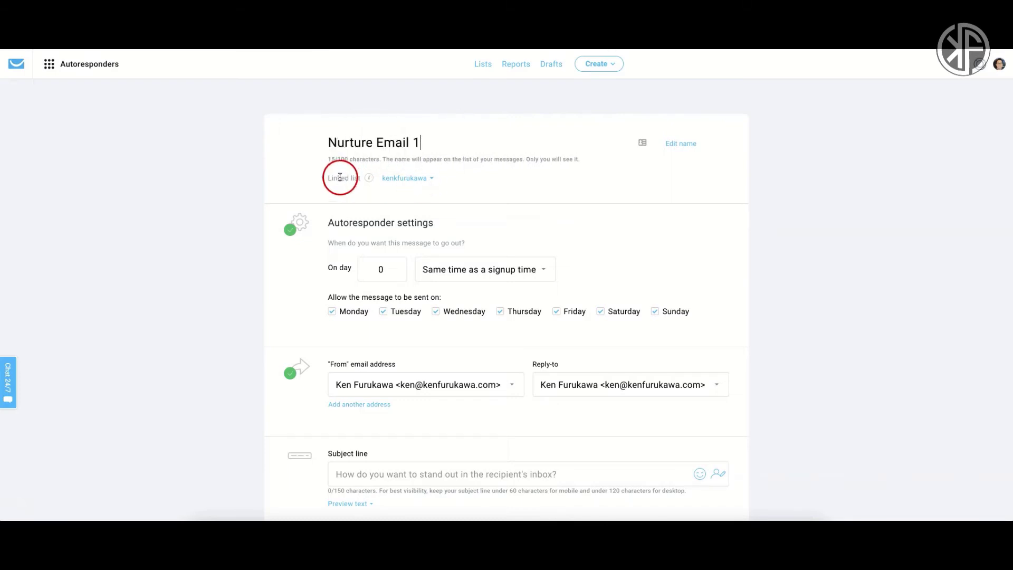
Link the autoresponder to the list kens_demo_list and review the available send-time options, leaving "Same time as a signup time".
click(404, 179)
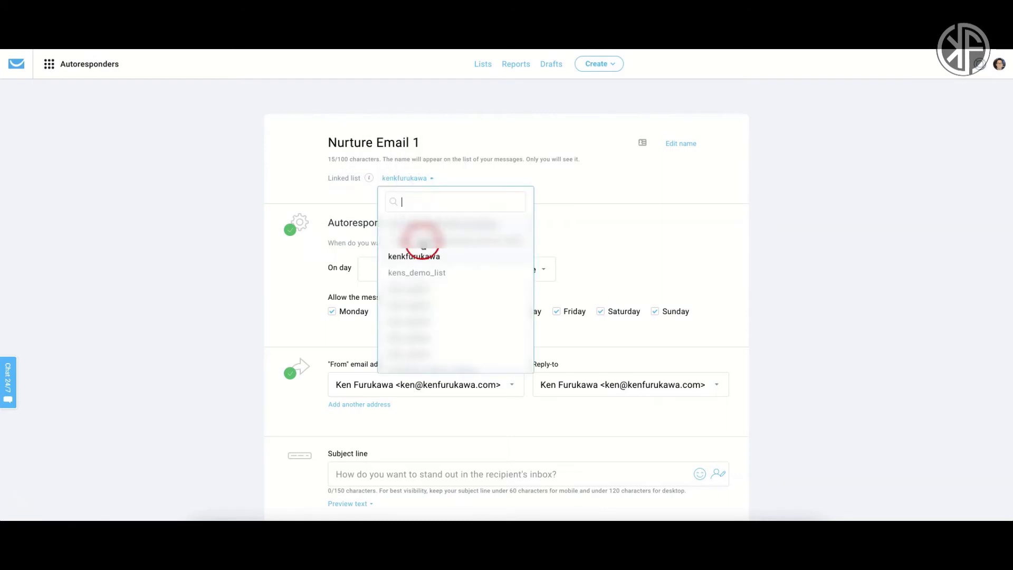
click(421, 273)
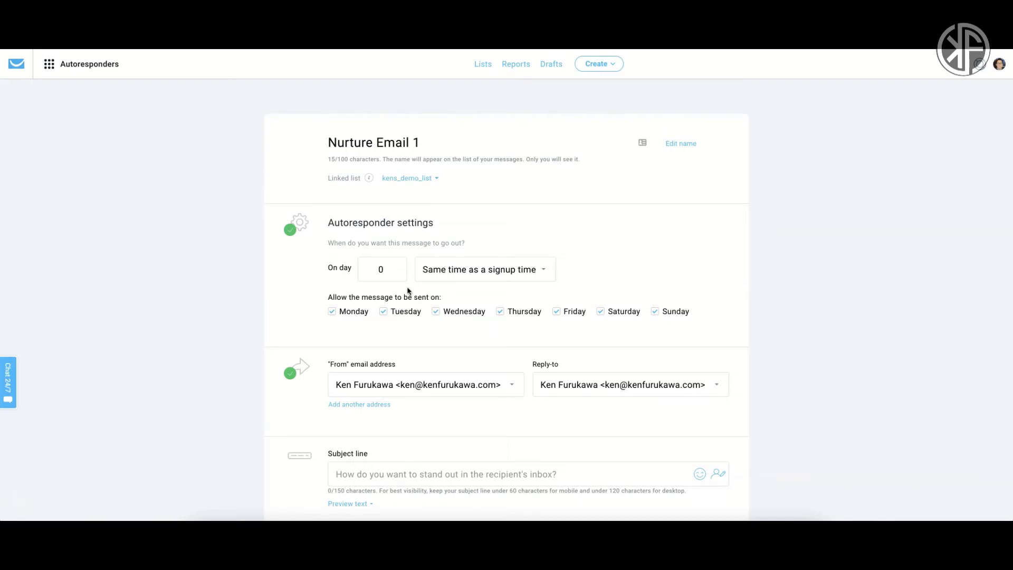
click(473, 270)
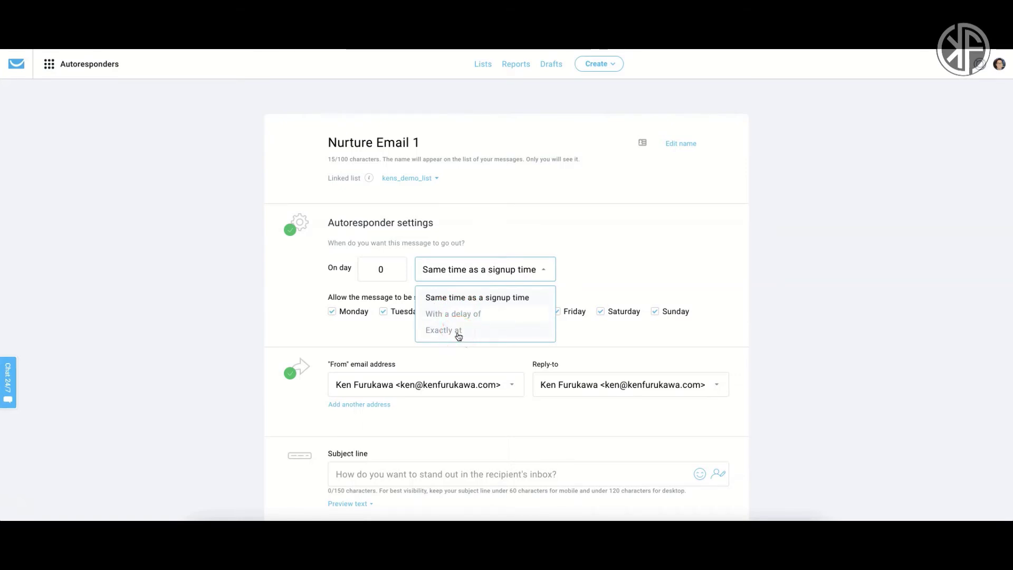
click(604, 273)
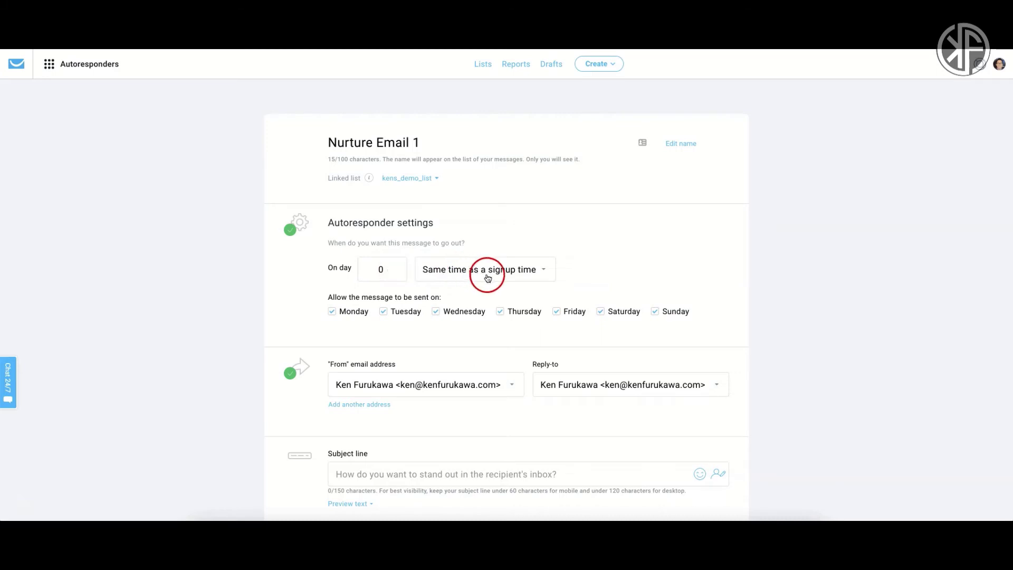
Enter "Nurture Email Subject 1" as the email's subject line.
scroll(732, 304, down, 2)
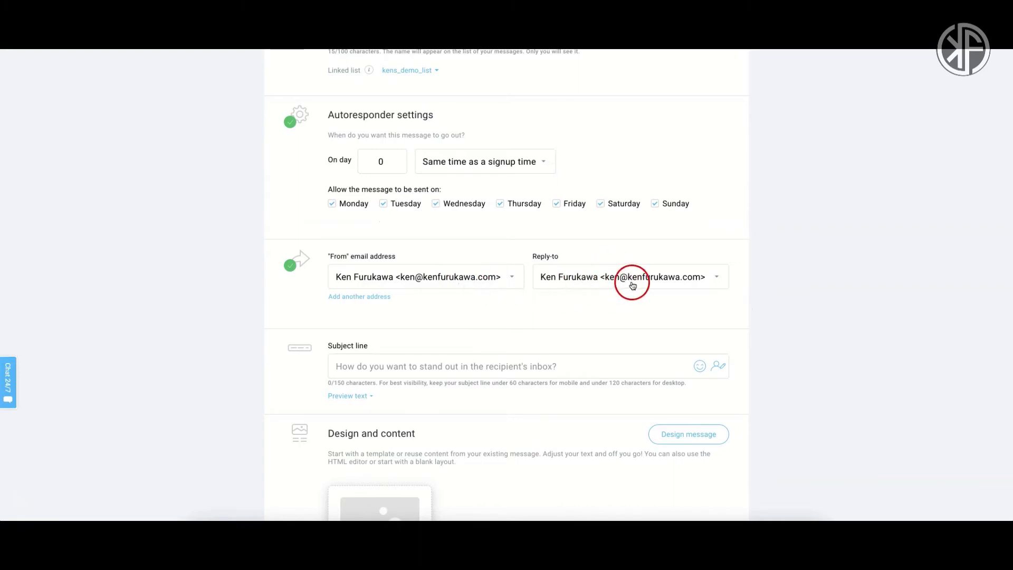
scroll(627, 295, down, 3)
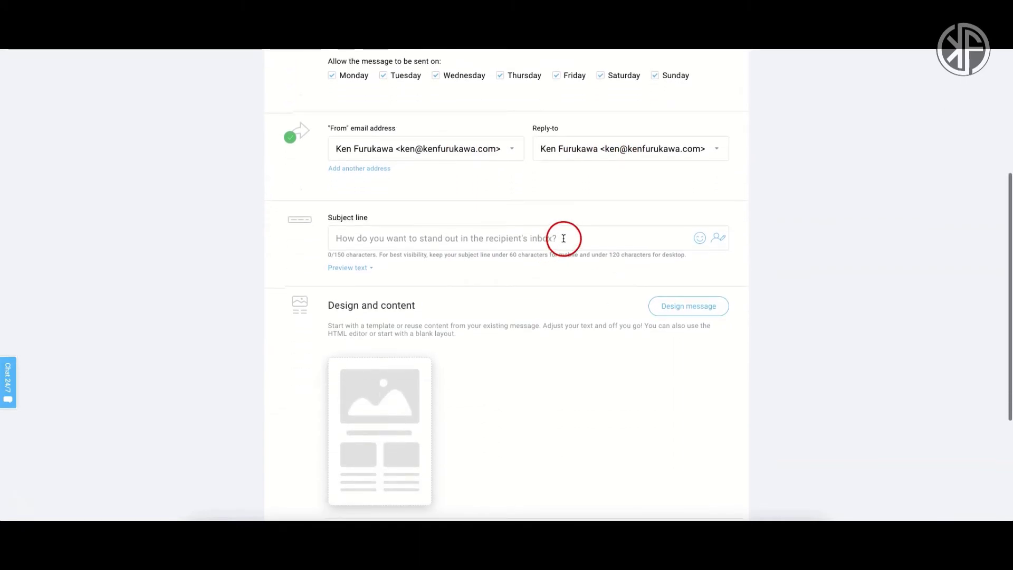
click(564, 238)
text(Nurture Eam)
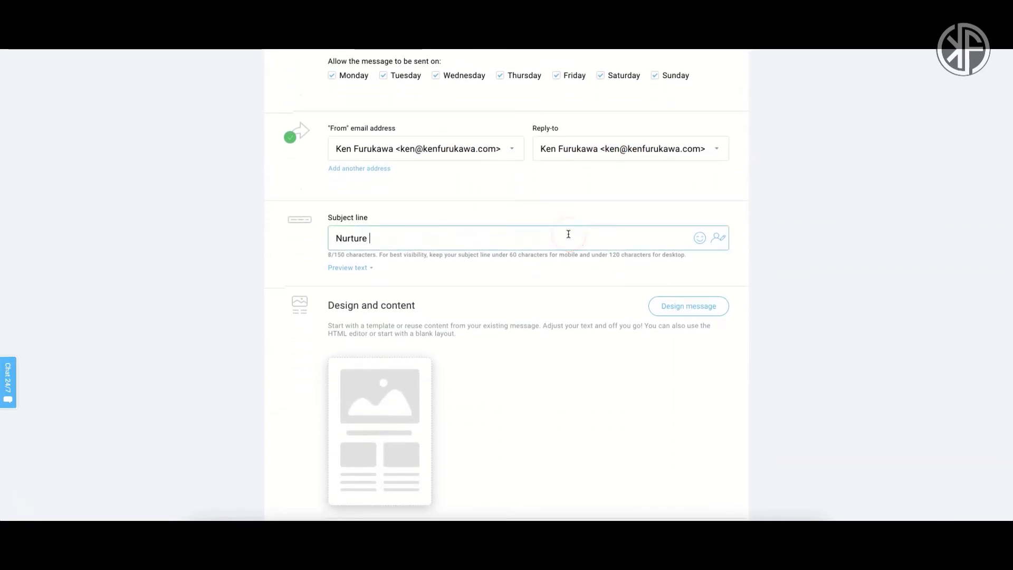
key(BackSpace)
key(BackSpace)
text(mail Sube)
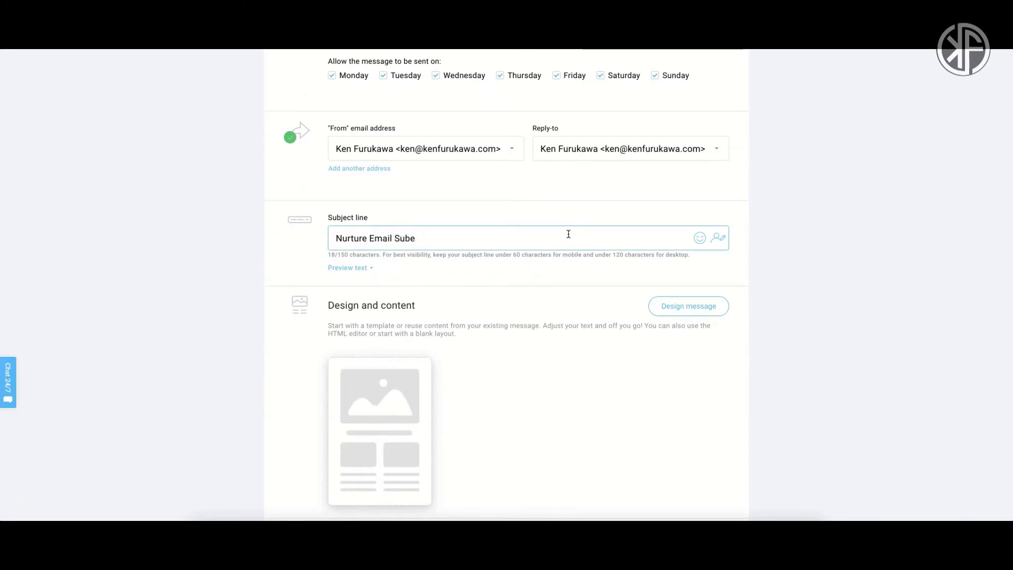
key(BackSpace)
text(ject 1)
click(759, 346)
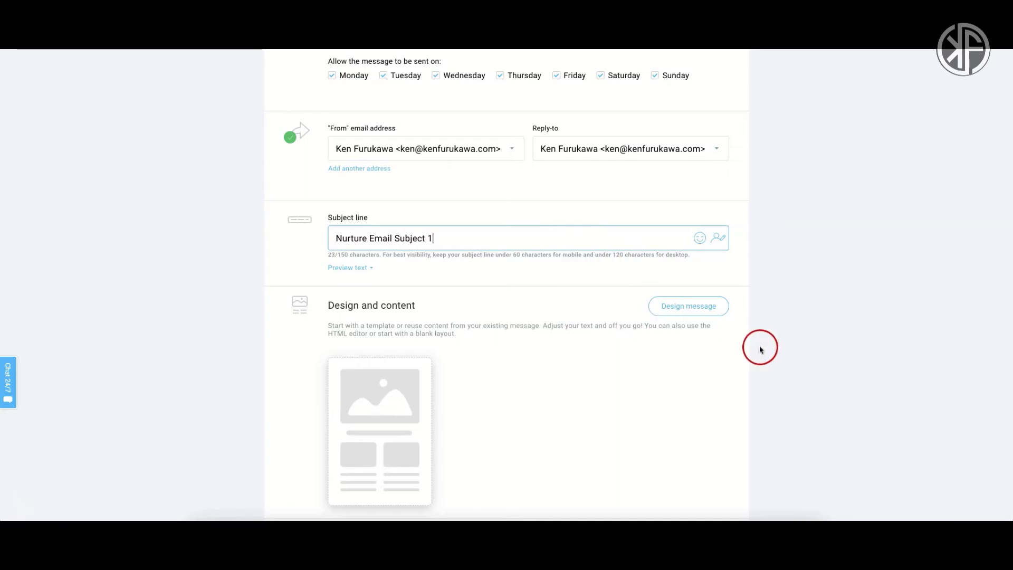
Start designing the message from the "Blank template" among the blank templates.
scroll(764, 351, down, 2)
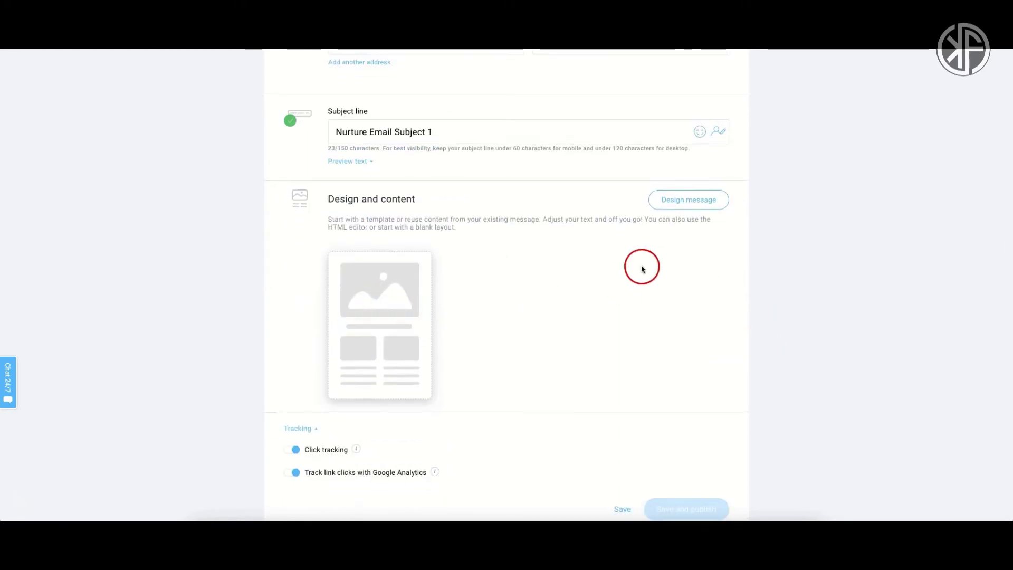
click(677, 207)
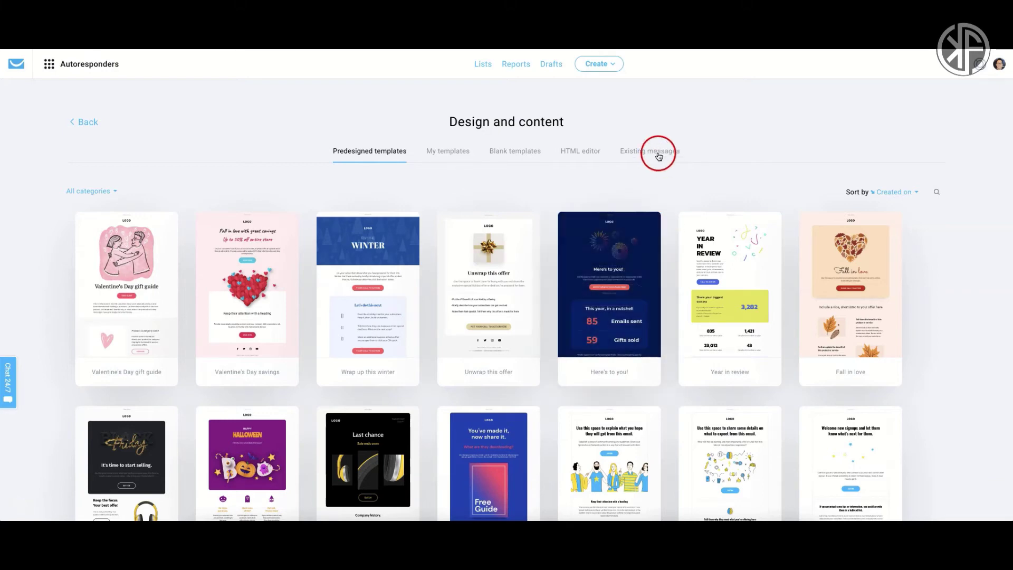
click(517, 153)
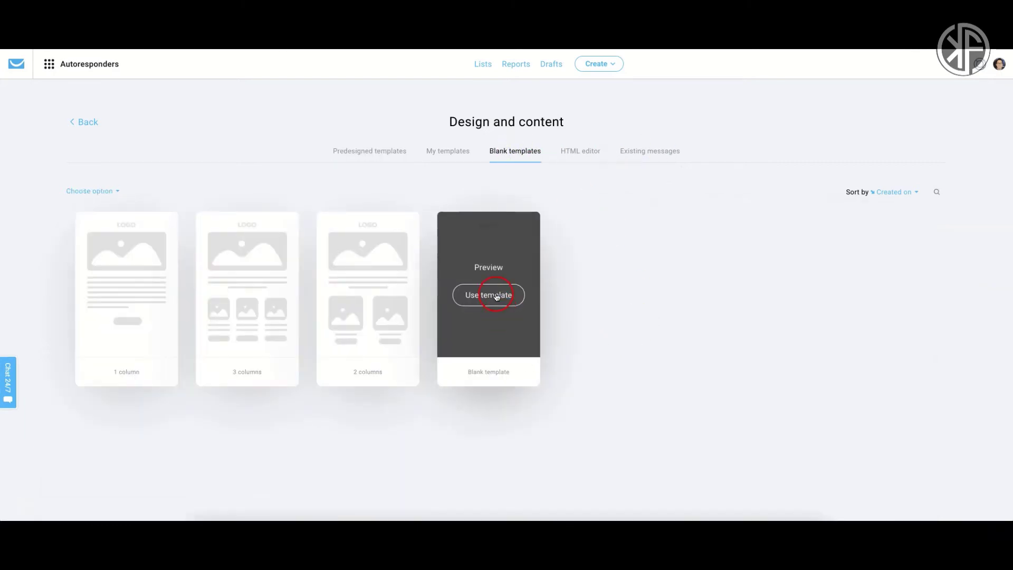
click(492, 294)
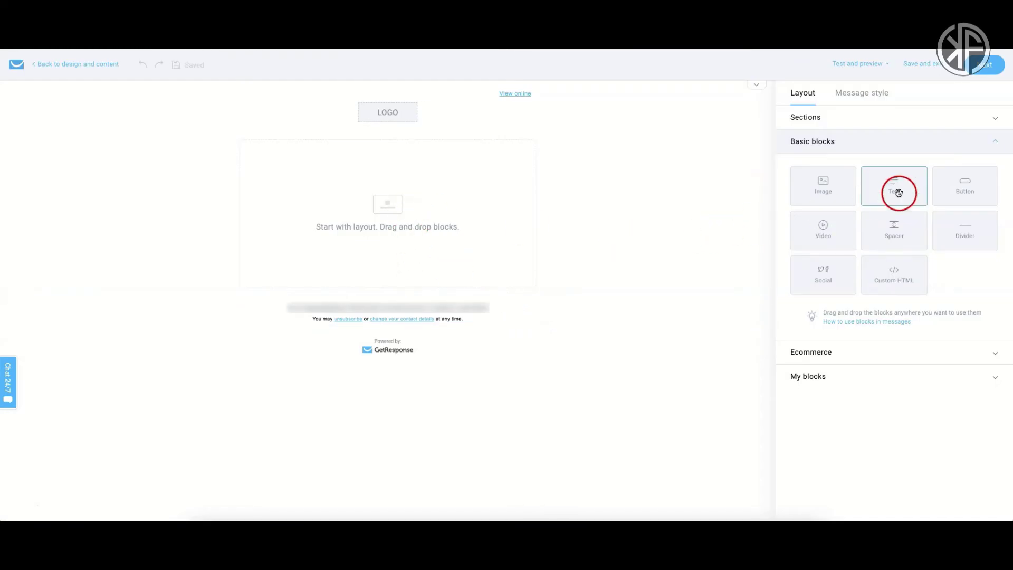
Add a text block to the message body containing the filler text "aldfajdffjdd;ddjdjfklljk" and finish the design.
drag(895, 191, 498, 217)
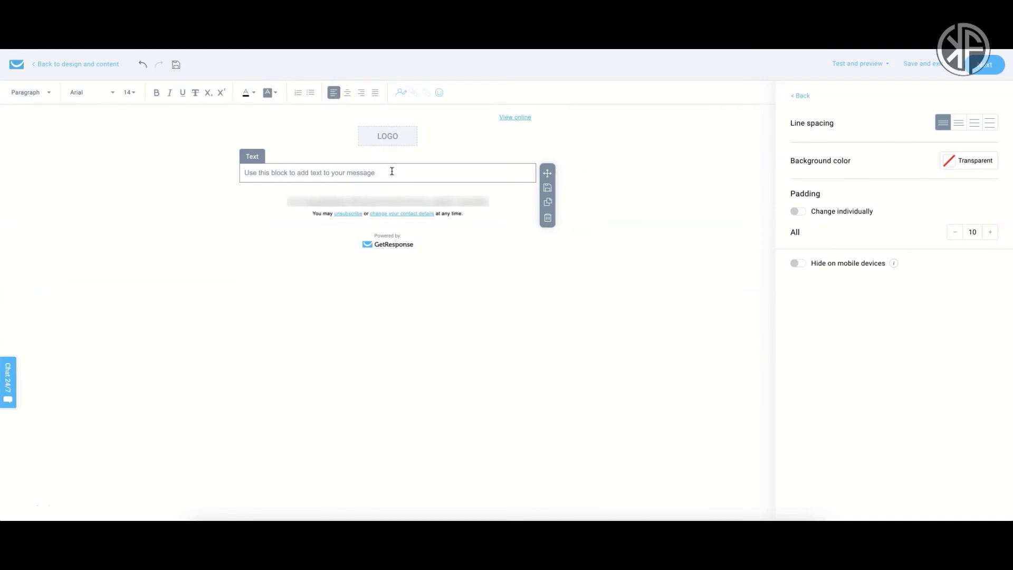
text(aldfajdffjdd;ddjdjfklljk)
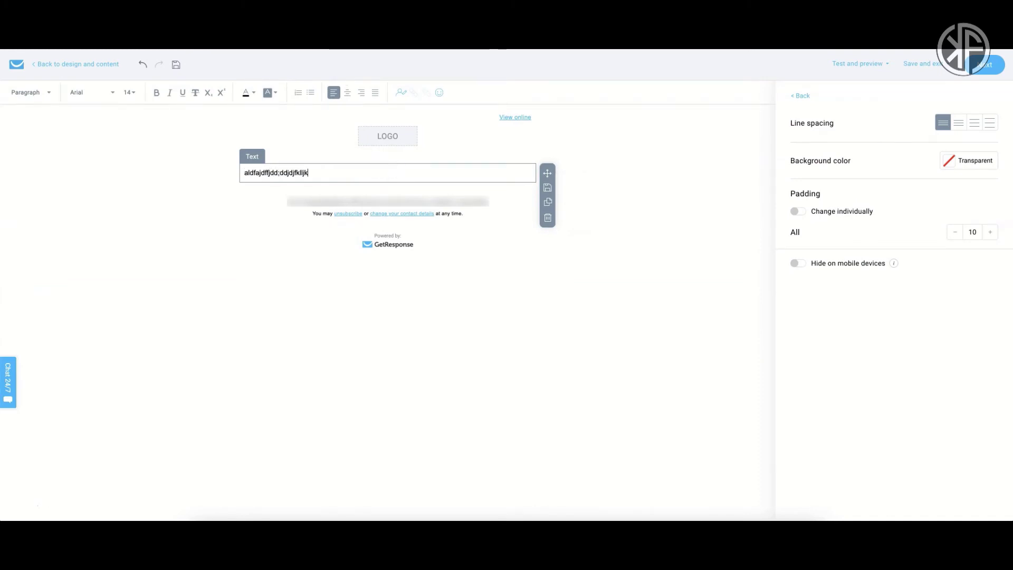
click(984, 66)
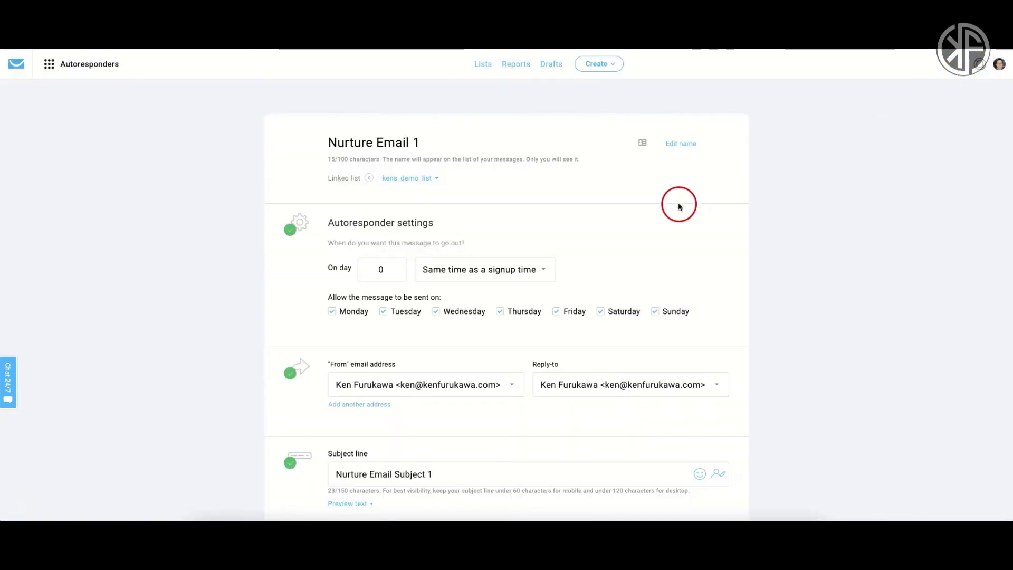
Review the completed autoresponder settings, then save and publish Nurture Email 1.
scroll(690, 219, down, 2)
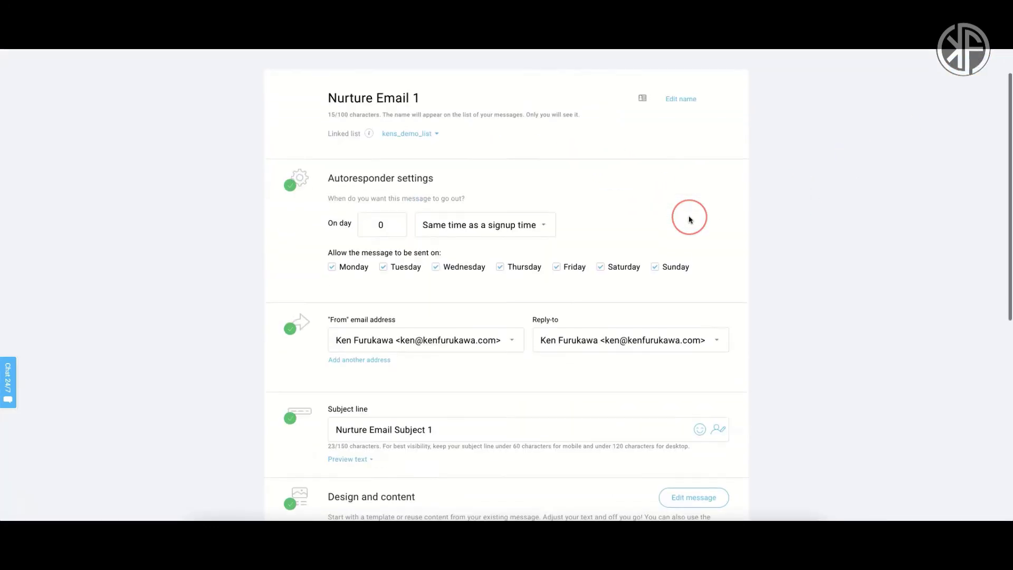
scroll(690, 220, down, 1)
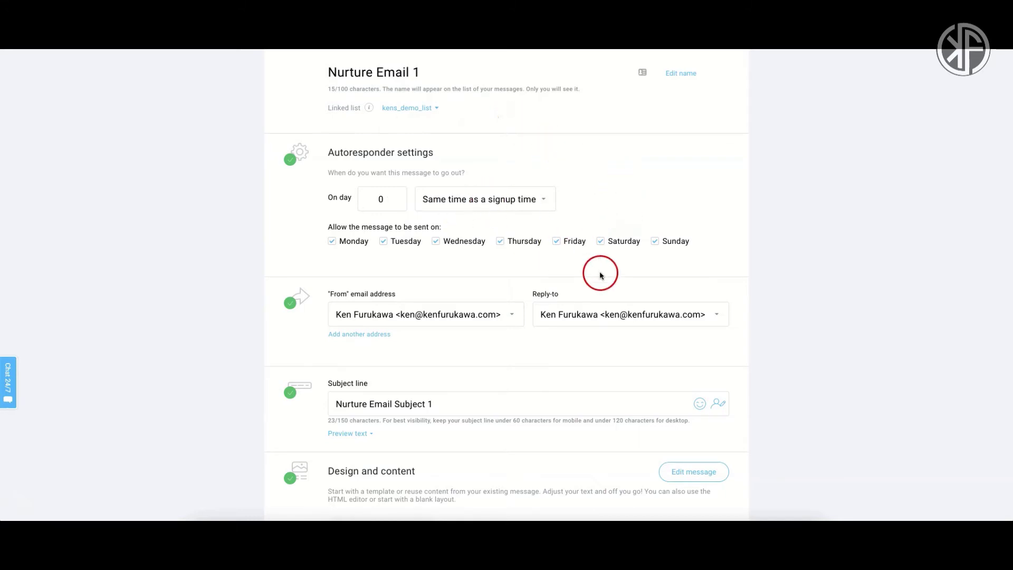
scroll(605, 282, down, 5)
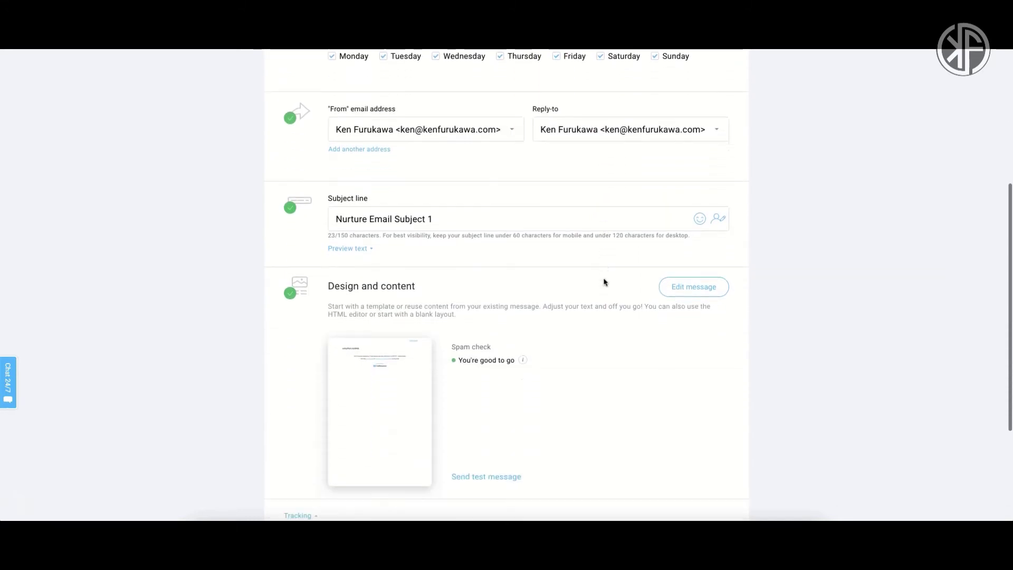
scroll(605, 281, down, 1)
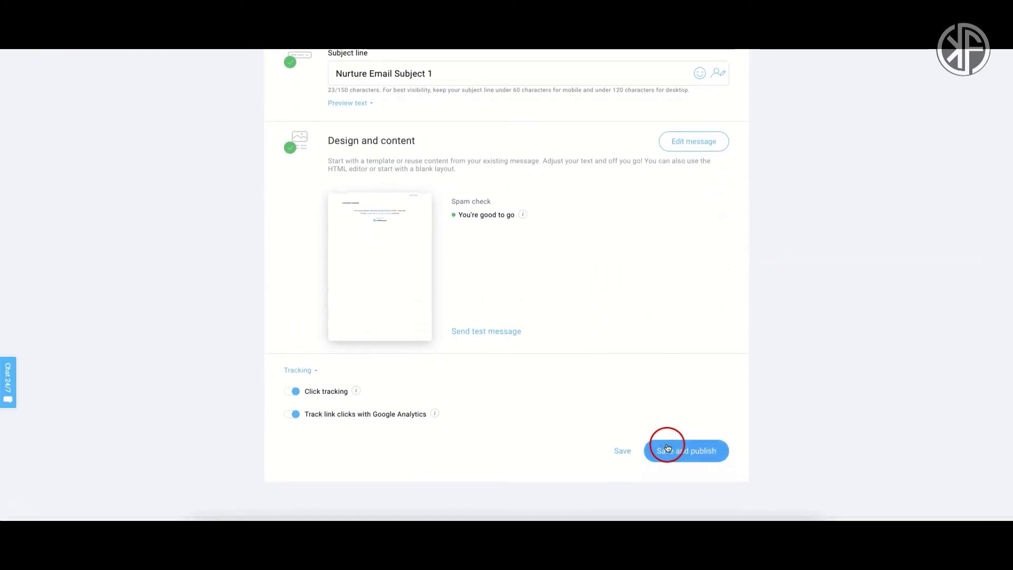
click(689, 452)
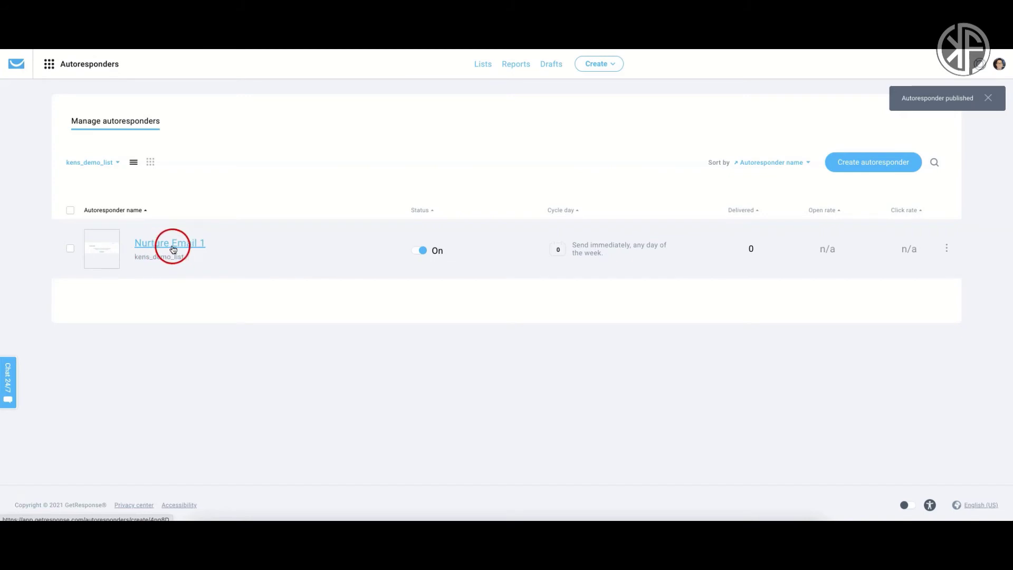
Switch the autoresponder overview to the calendar grid view and check the day 0 slot.
click(152, 163)
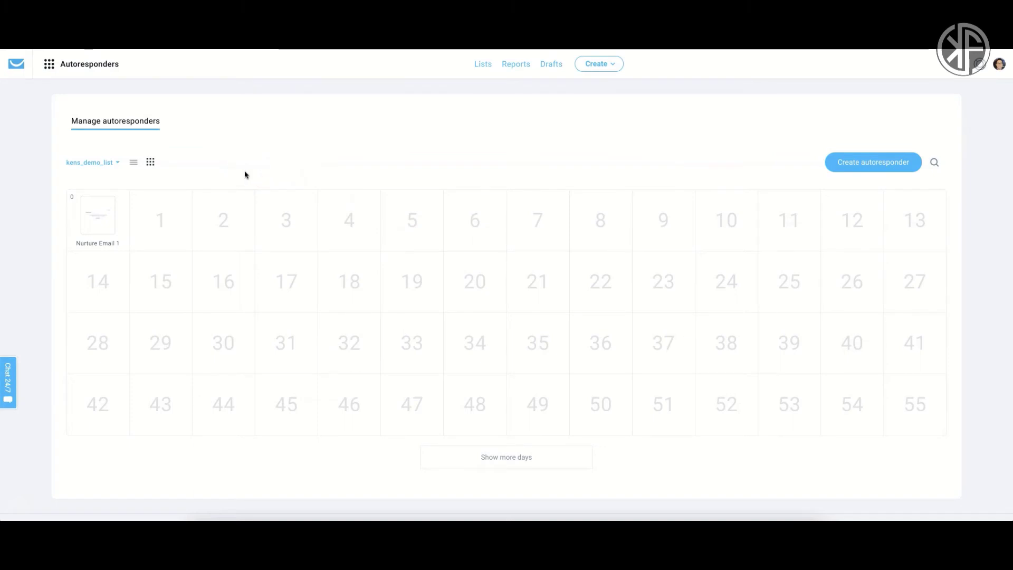
click(107, 219)
click(179, 172)
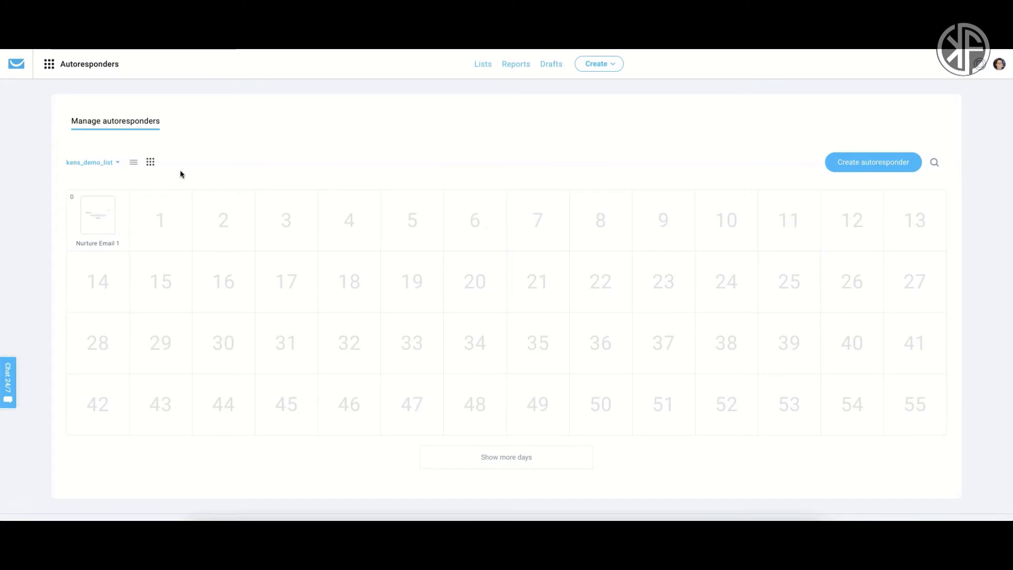
Examine the day 1 to 3 slots in the autoresponder calendar and the Nurture Email 1 preview on day 0.
drag(190, 207, 166, 215)
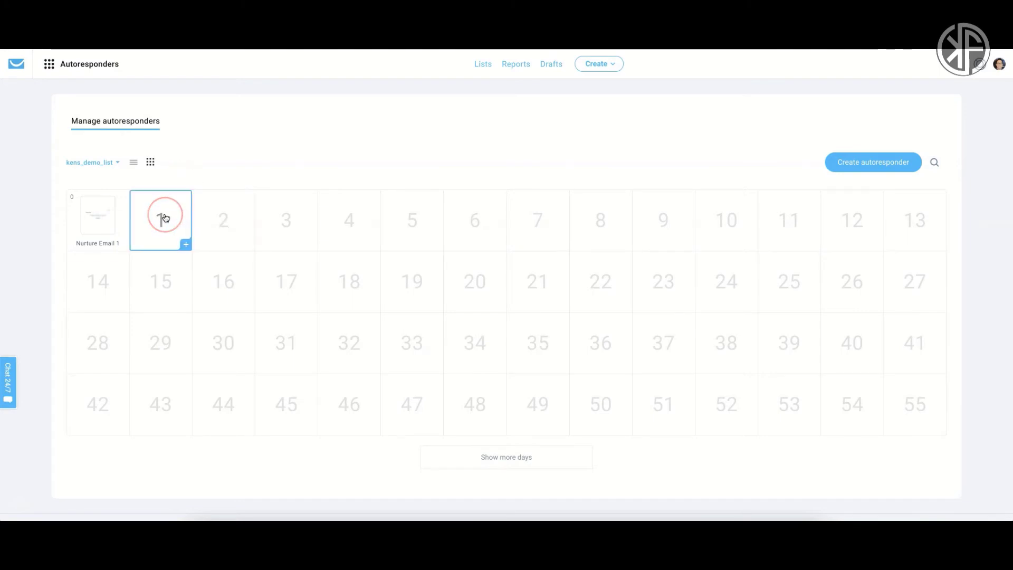
click(215, 212)
click(291, 221)
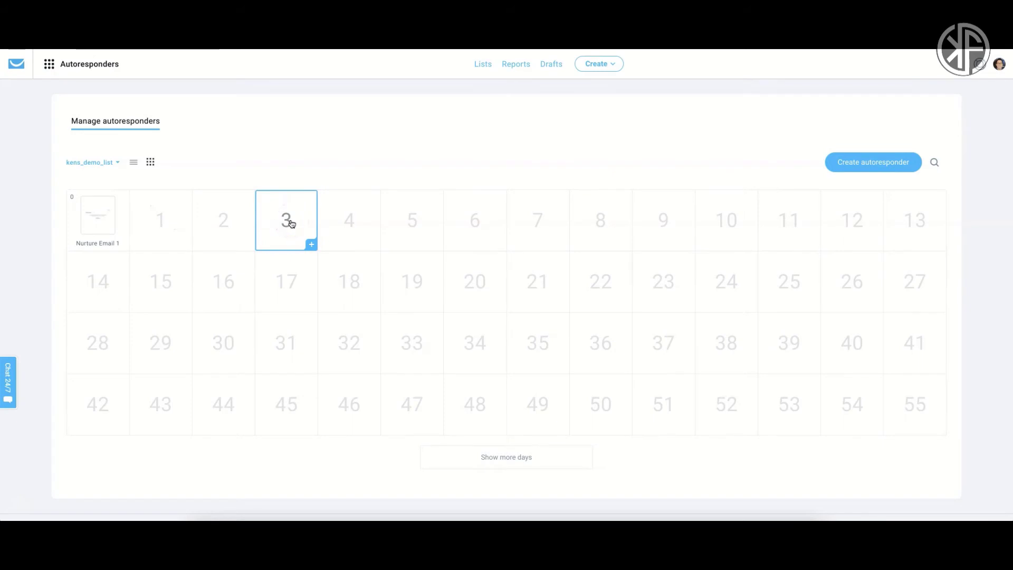
click(222, 221)
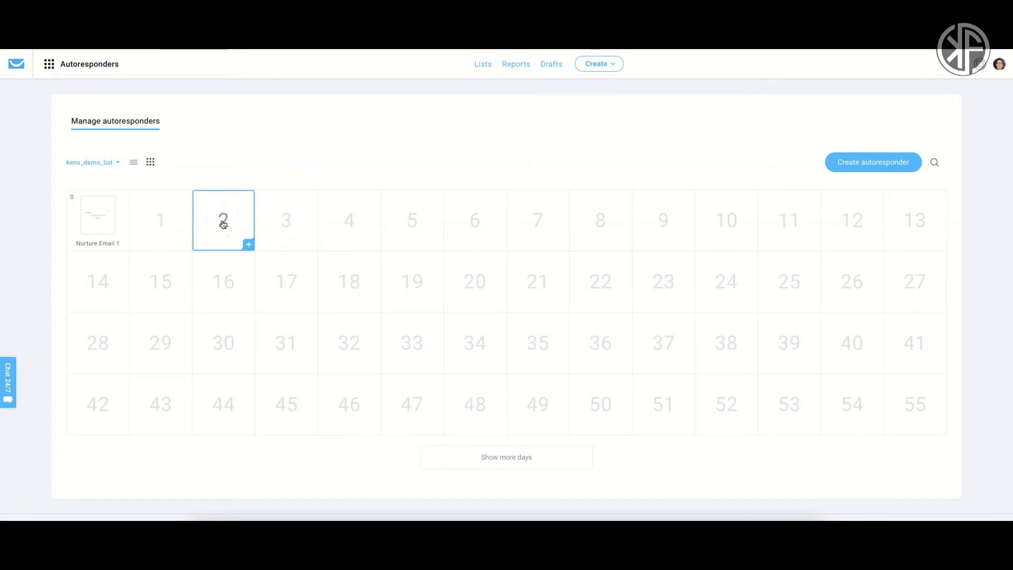
click(159, 227)
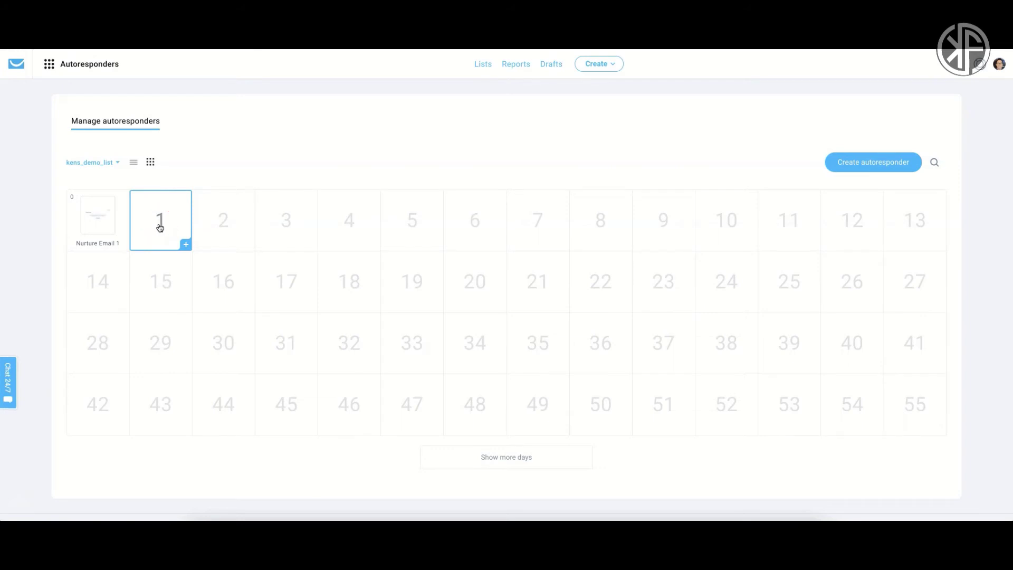
click(177, 237)
click(106, 208)
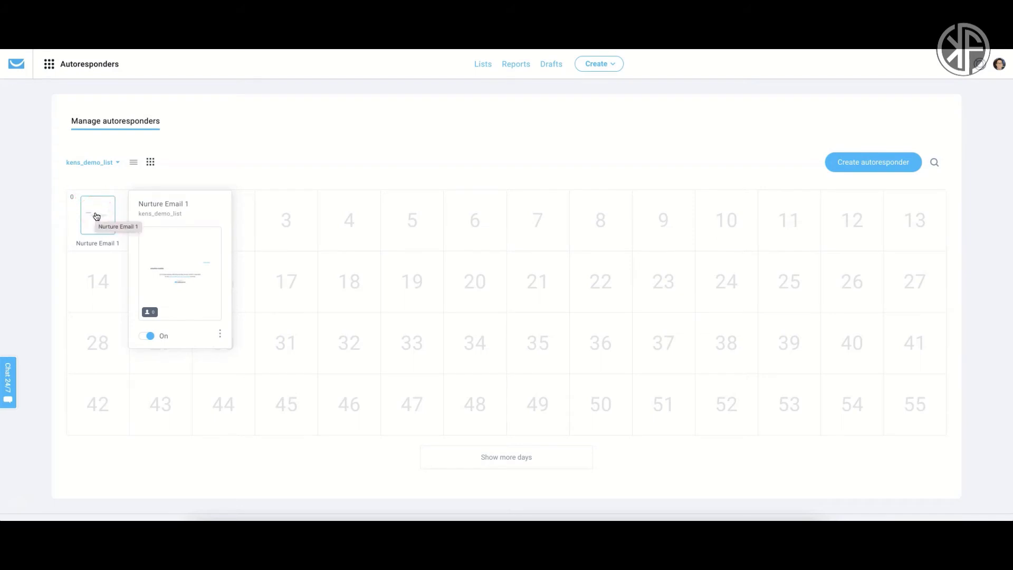
Create a new autoresponder in the day 1 slot of the calendar and name it Nurture 2.
drag(97, 216, 199, 163)
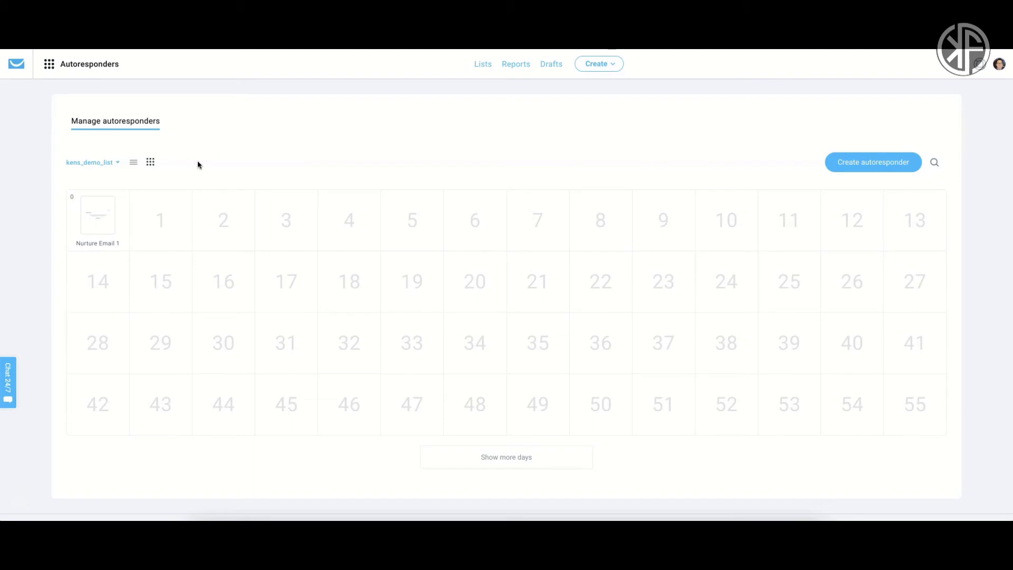
click(197, 165)
click(163, 215)
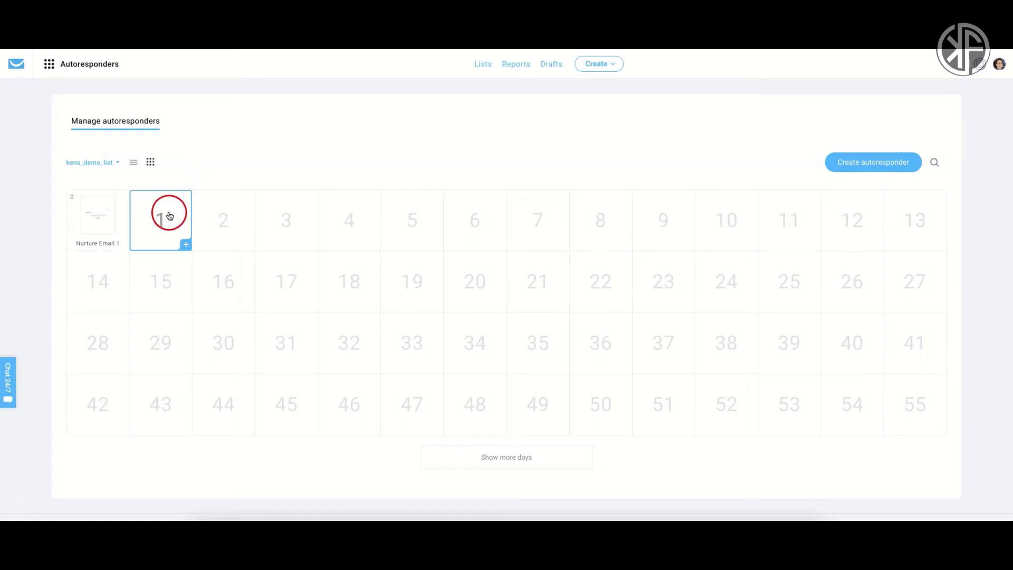
click(187, 245)
click(240, 226)
click(284, 200)
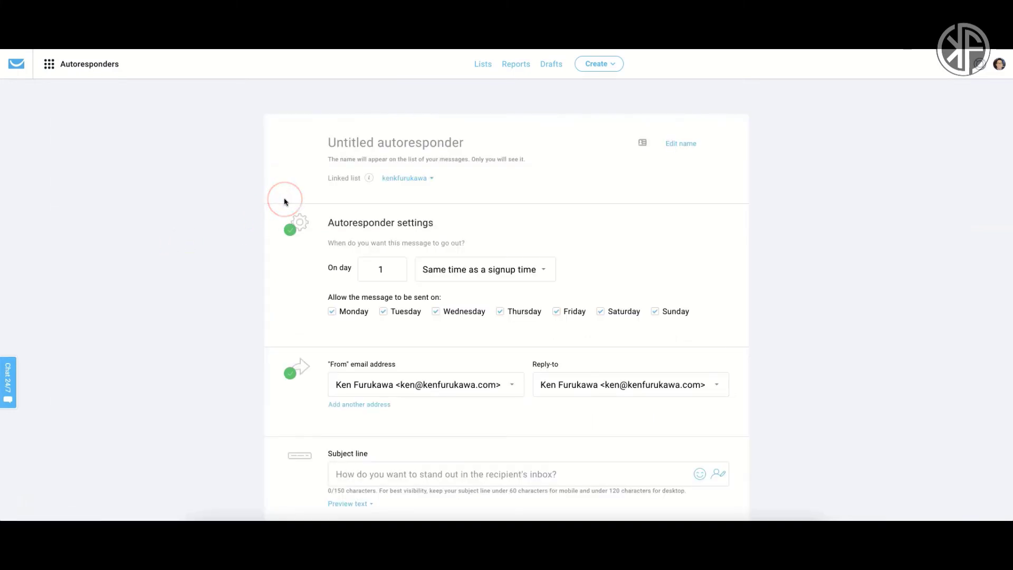
text(Nurture 2)
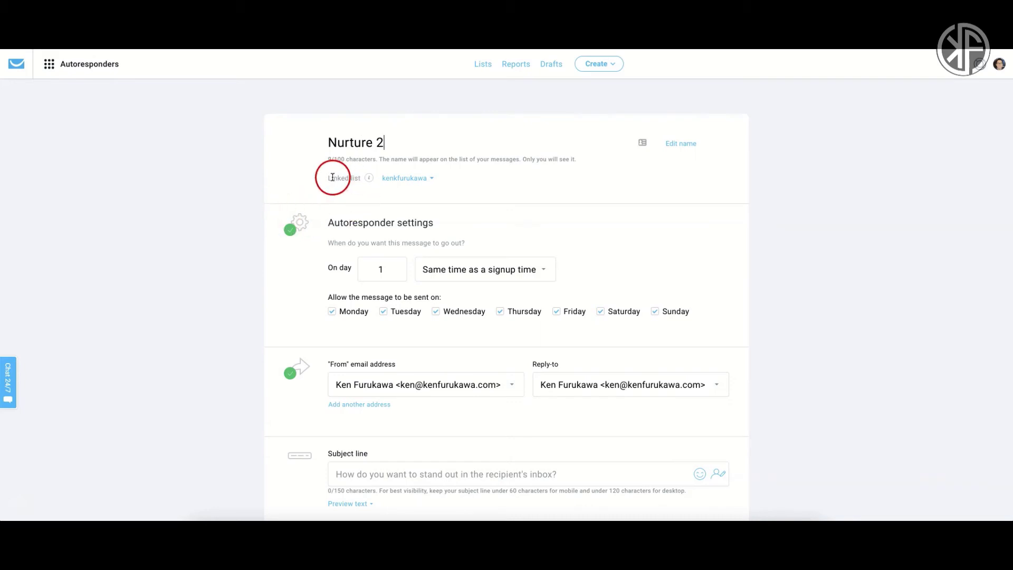
Link the Nurture 2 autoresponder to kens_demo_list.
click(392, 178)
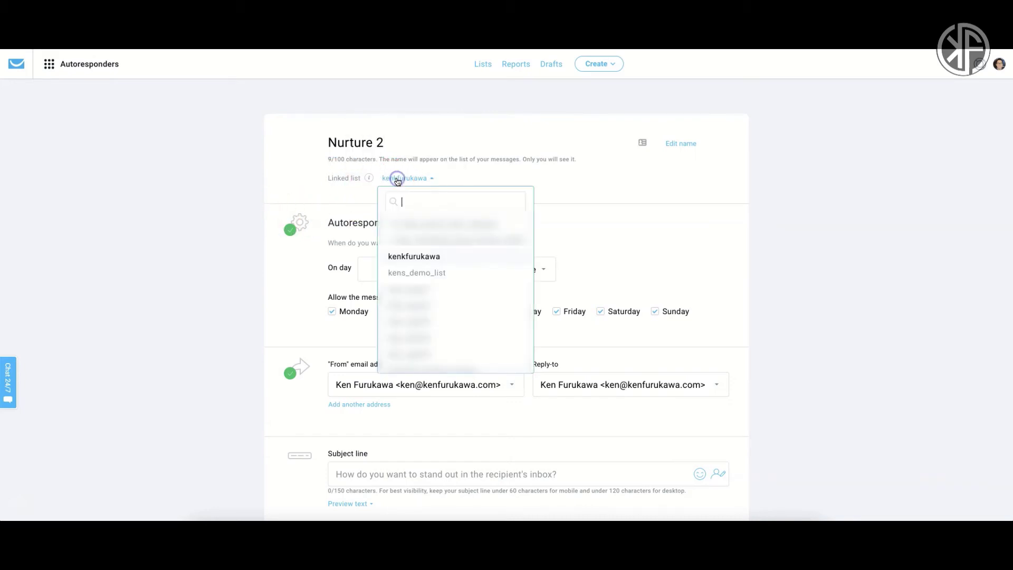
click(415, 272)
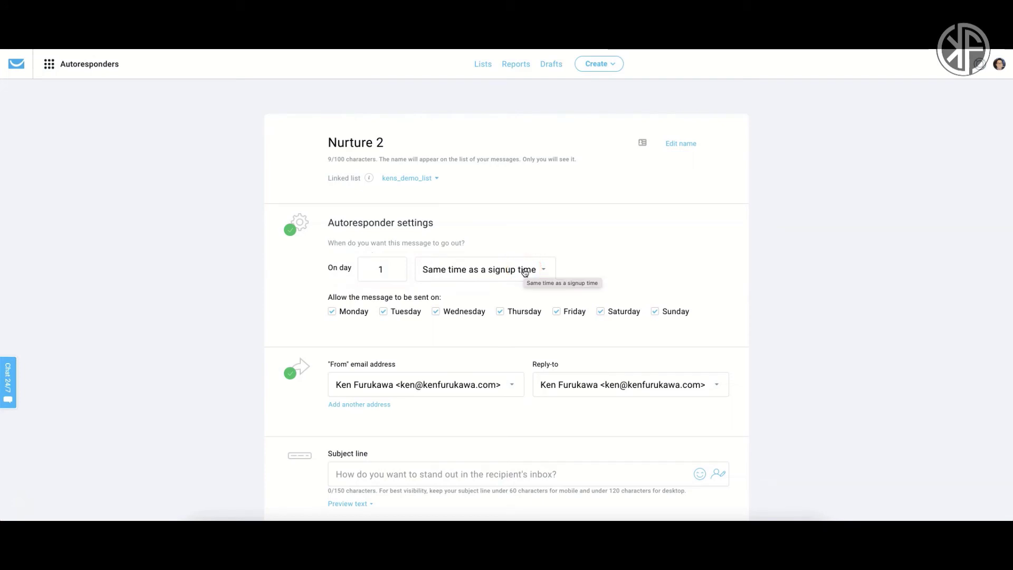
click(589, 267)
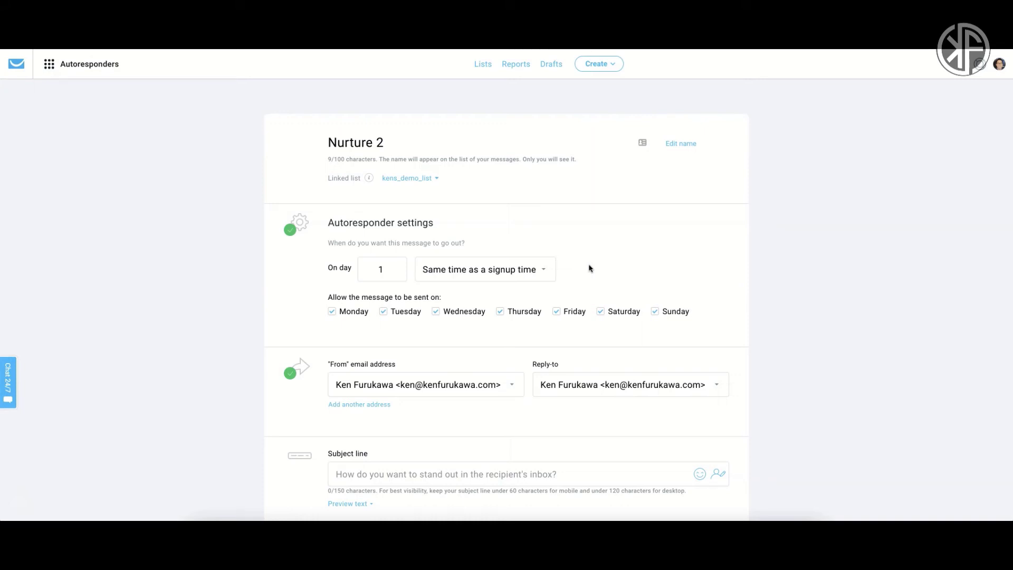
Set the autoresponder's subject line to "Nurture Email 2".
scroll(778, 371, down, 1)
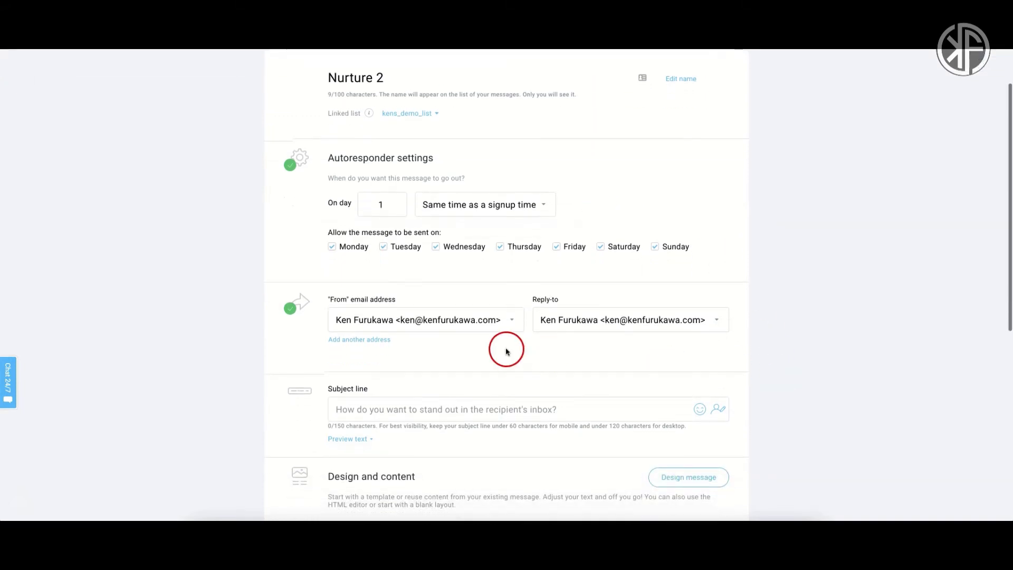
scroll(635, 343, down, 2)
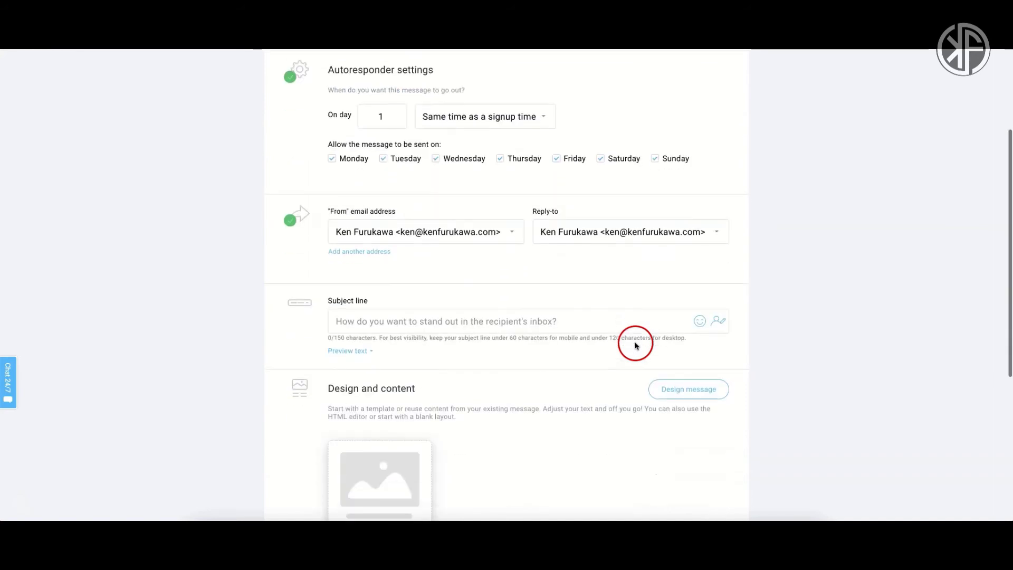
click(543, 320)
text(Nurtur)
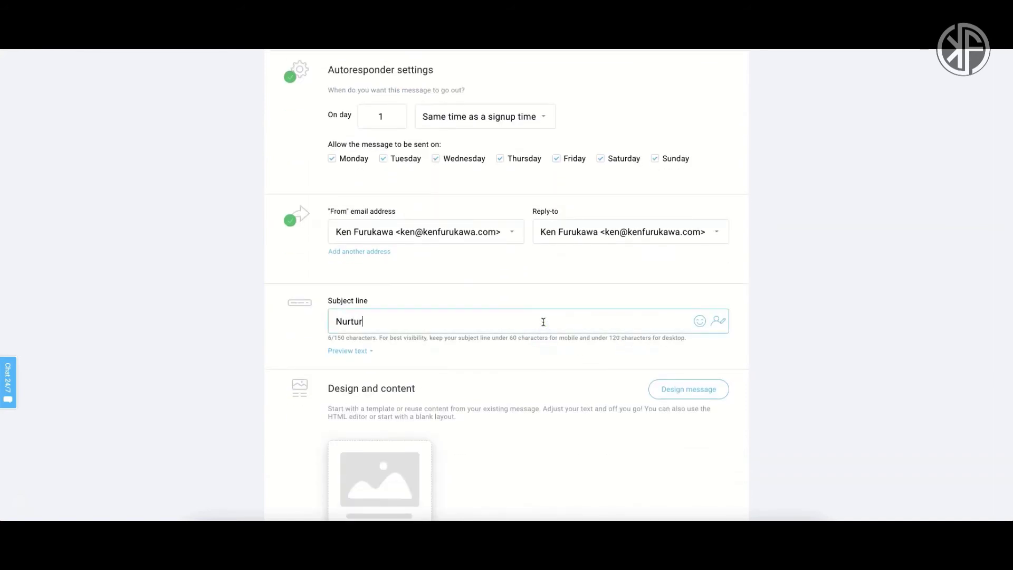
text(e Email 2)
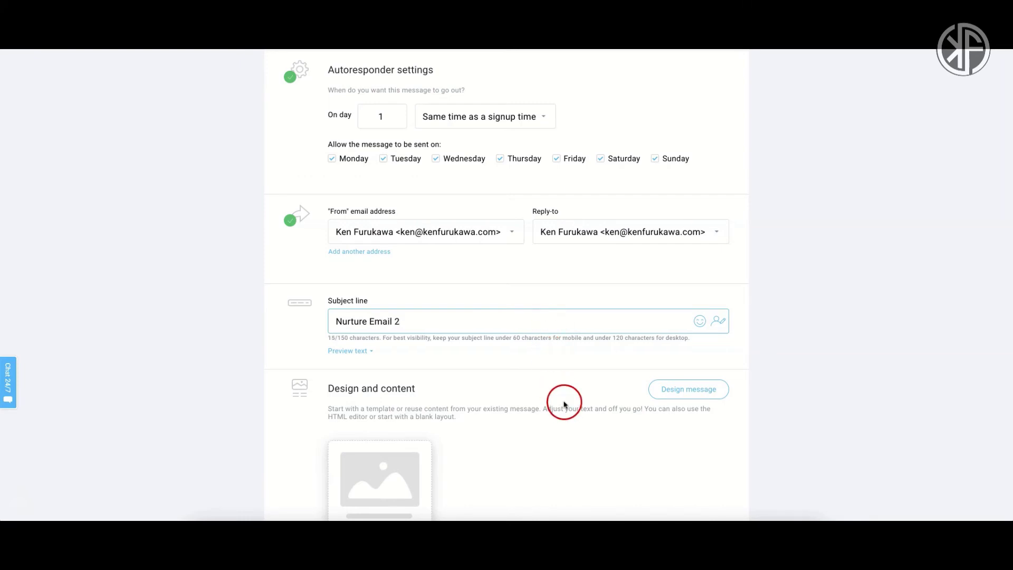
Start designing the message from the fully blank template in the blank templates collection.
scroll(567, 400, down, 2)
click(679, 291)
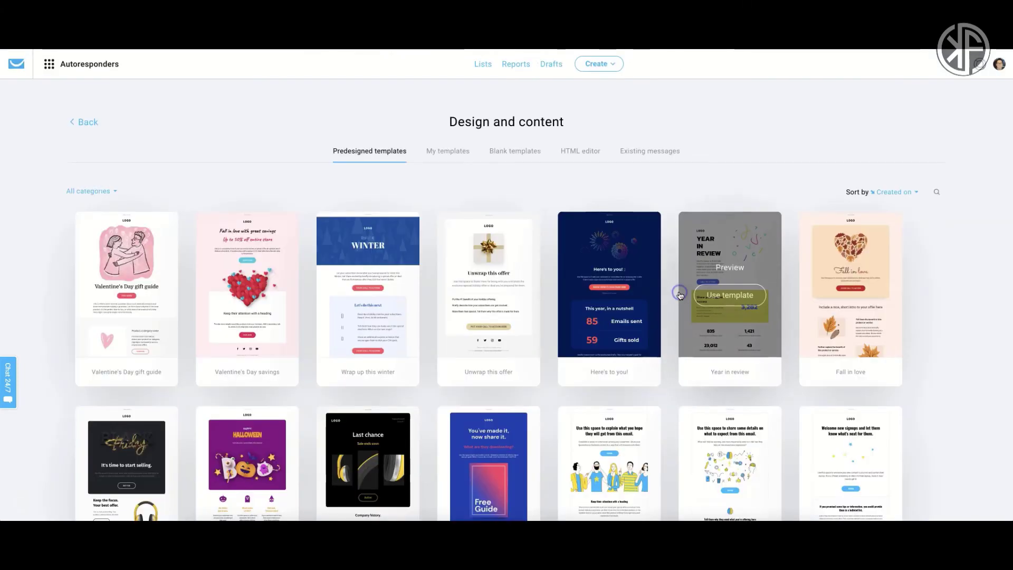
click(504, 151)
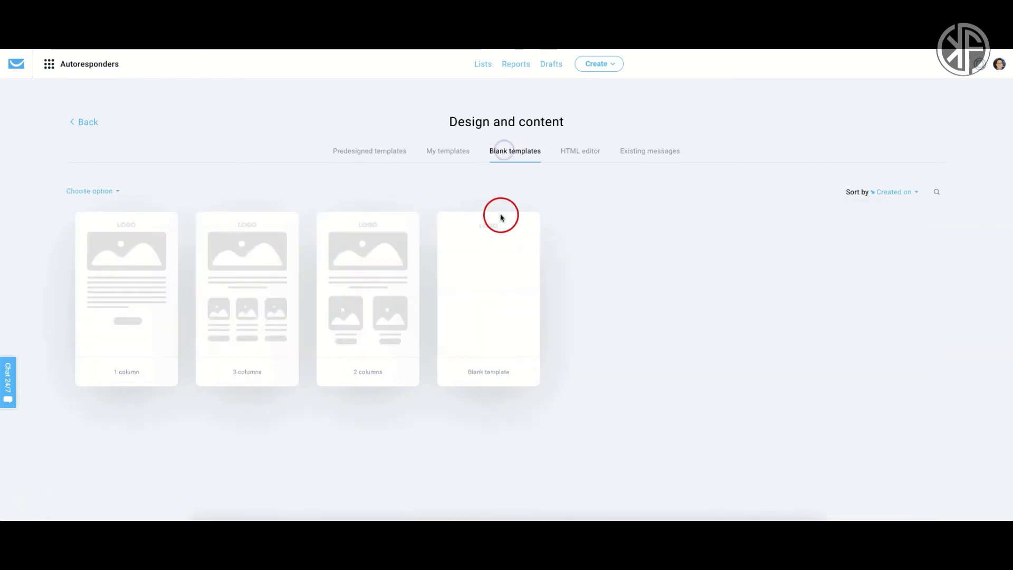
click(483, 299)
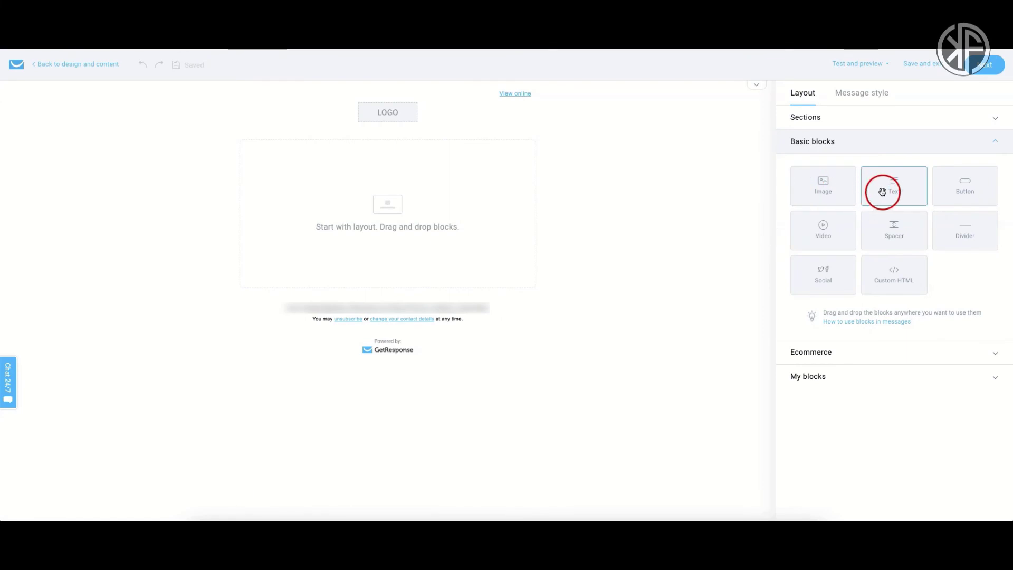
Add a text block with the filler text "aadjldjjfdl;dkdkldkfjdkfd;" to the message body and finish the design.
drag(882, 190, 540, 220)
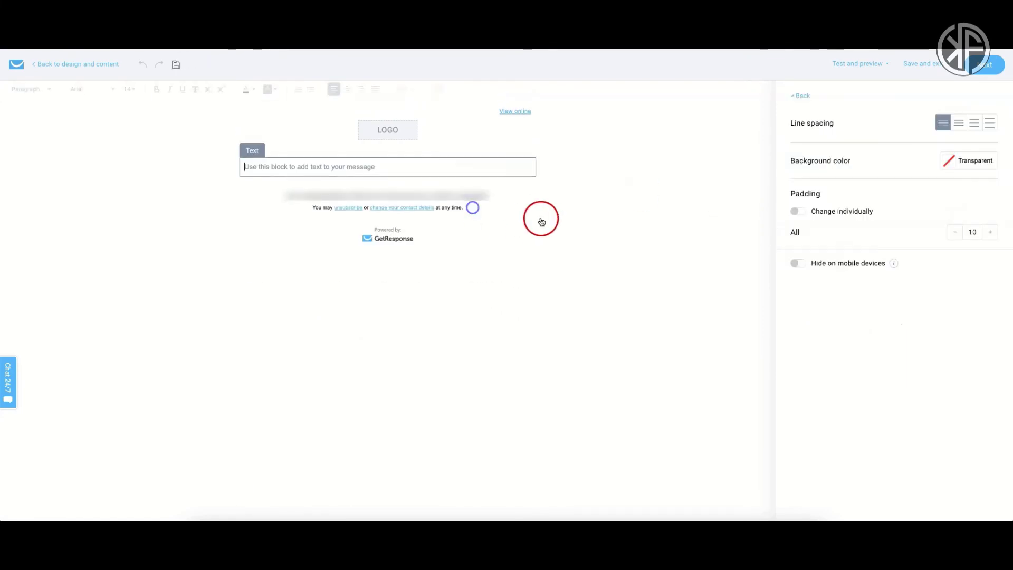
click(471, 176)
text(aadjldjjfdl;dkdkldkfjdkfd;)
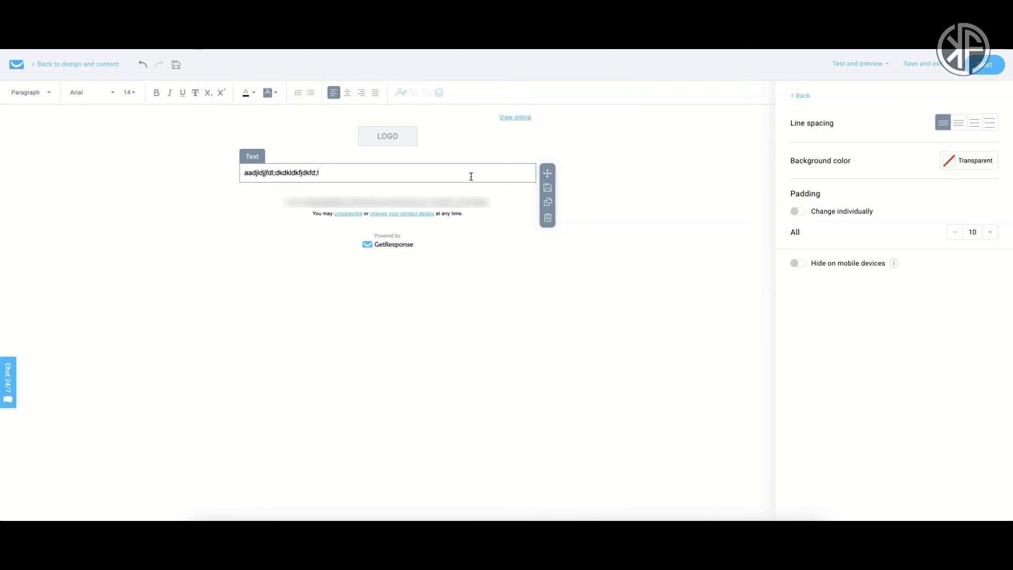
click(500, 167)
click(620, 169)
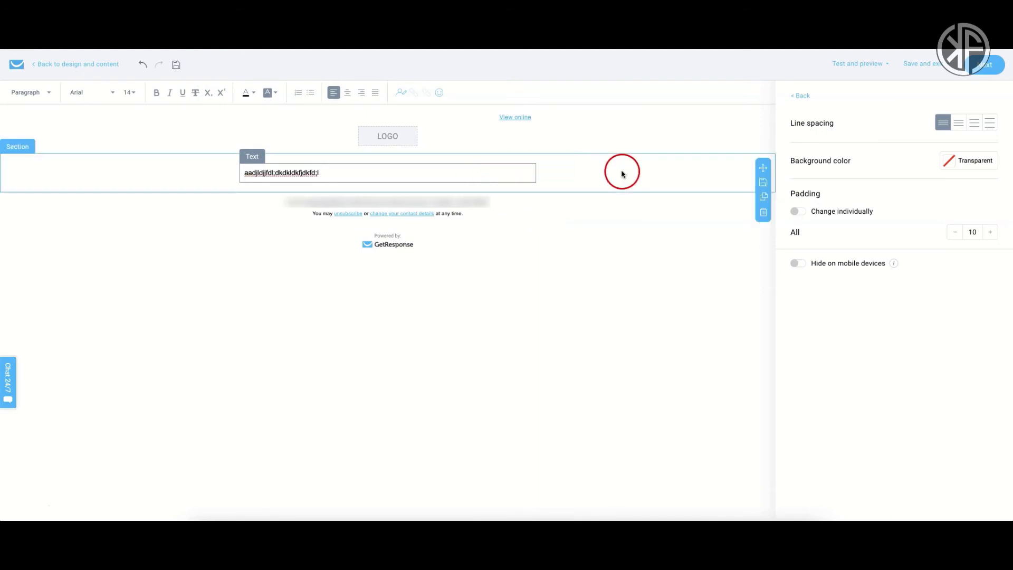
click(987, 64)
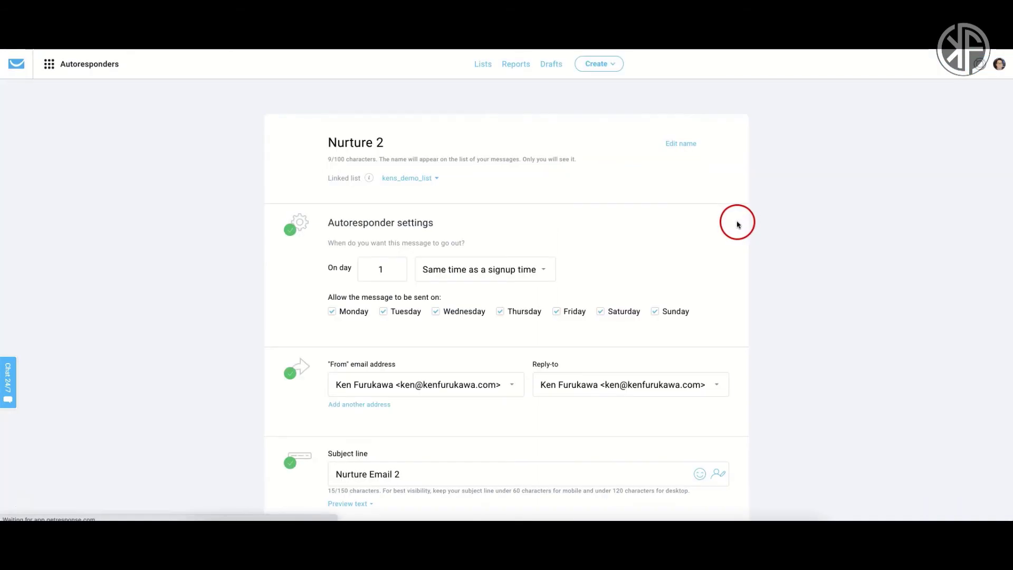
Review the completed Nurture 2 settings, then save and publish the autoresponder.
scroll(801, 258, down, 1)
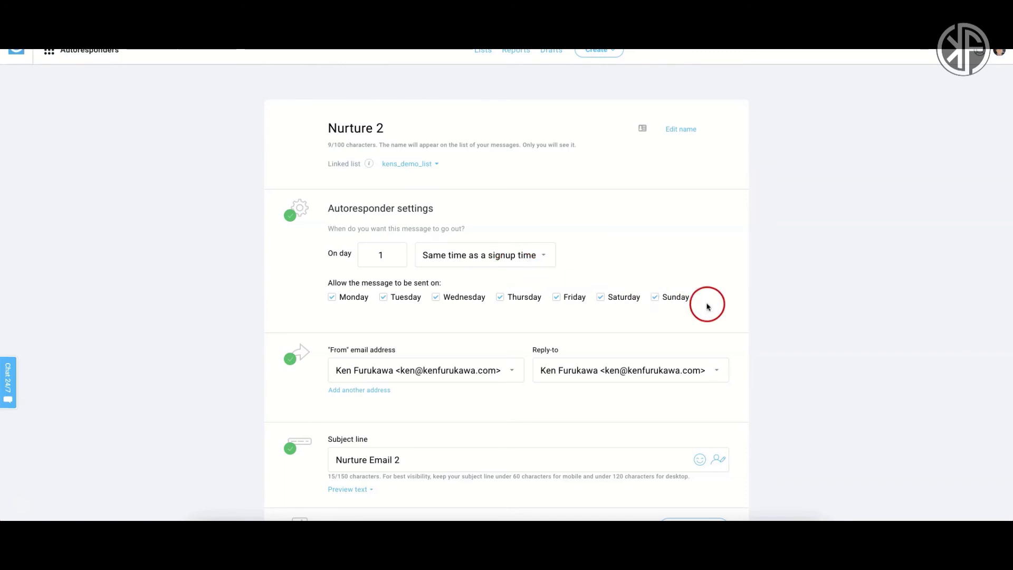
scroll(787, 328, down, 4)
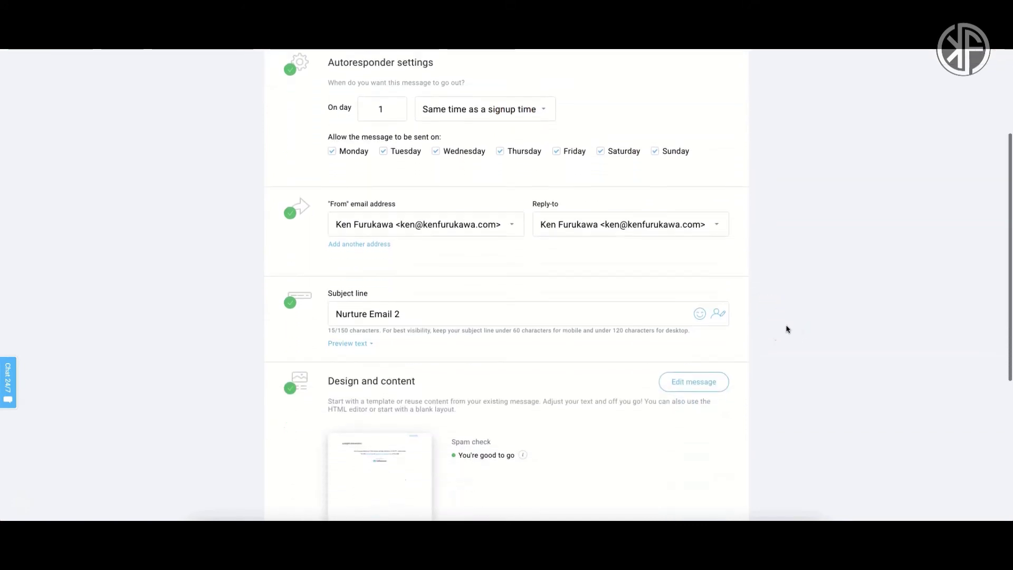
scroll(787, 328, down, 3)
click(688, 452)
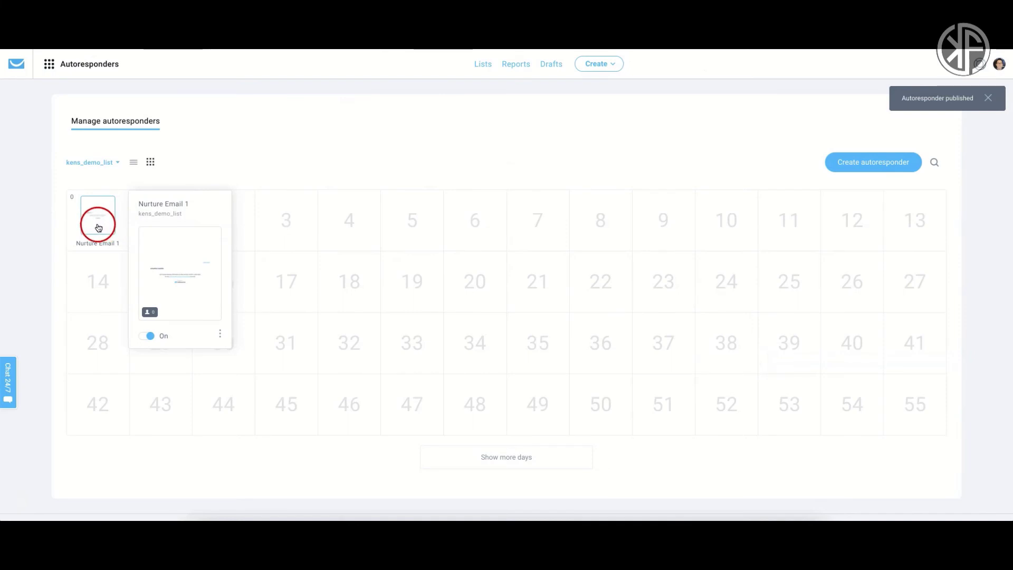
Check the Nurture 2 preview on day 1 and the day 2 slot, then switch to the funnel diagram and examine its email sequence.
mouse_move(169, 219)
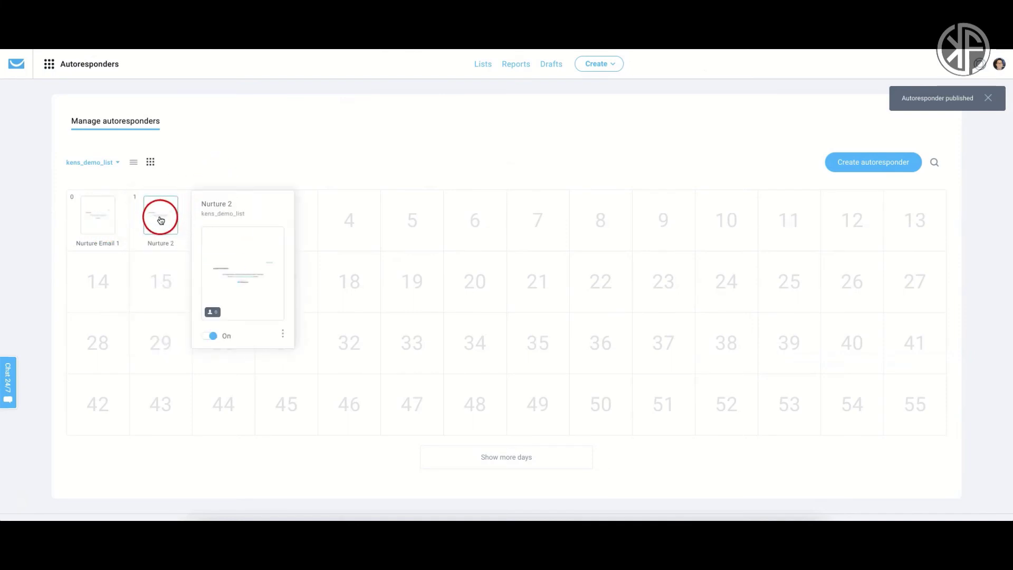
mouse_move(231, 226)
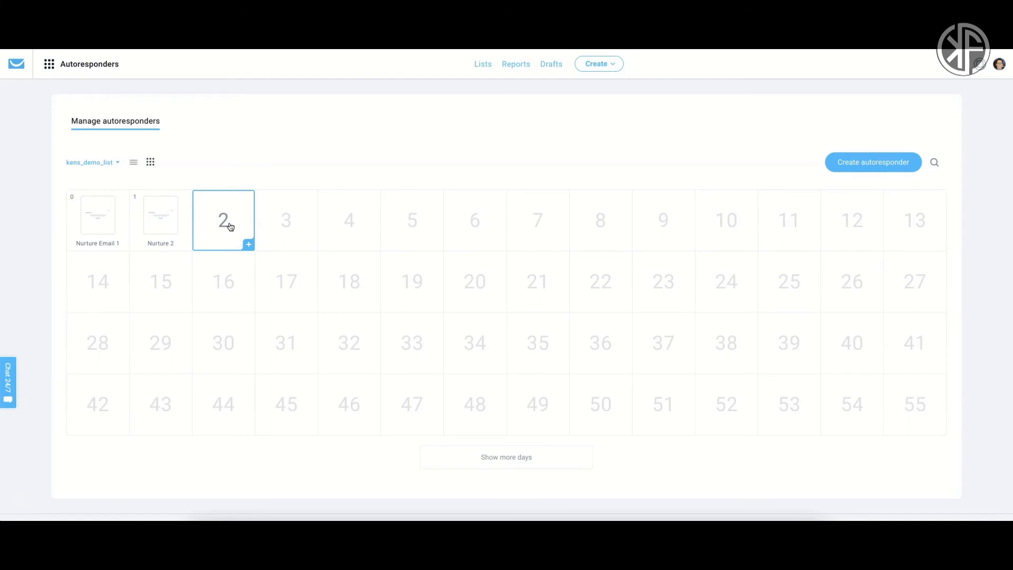
click(477, 55)
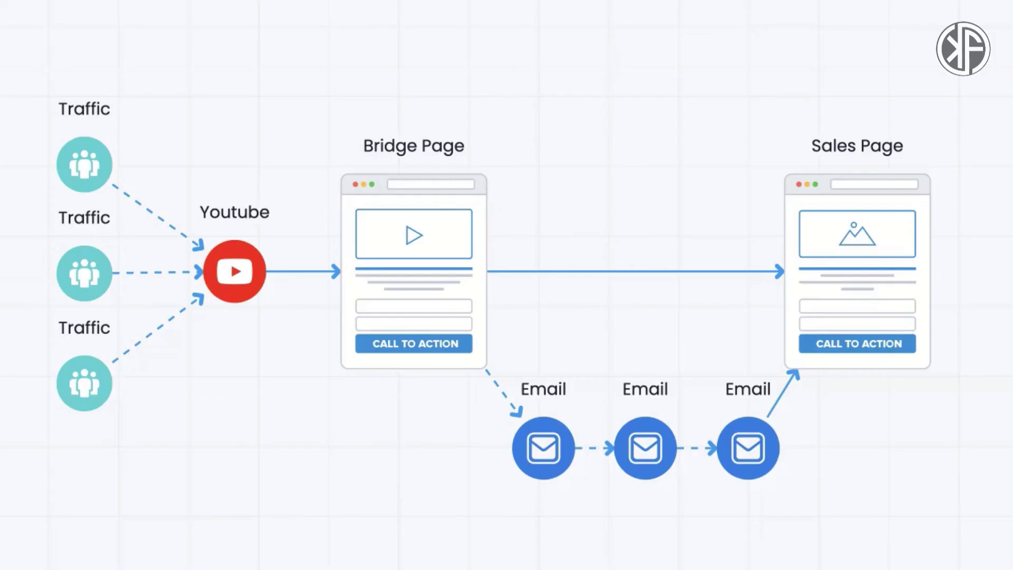
click(491, 244)
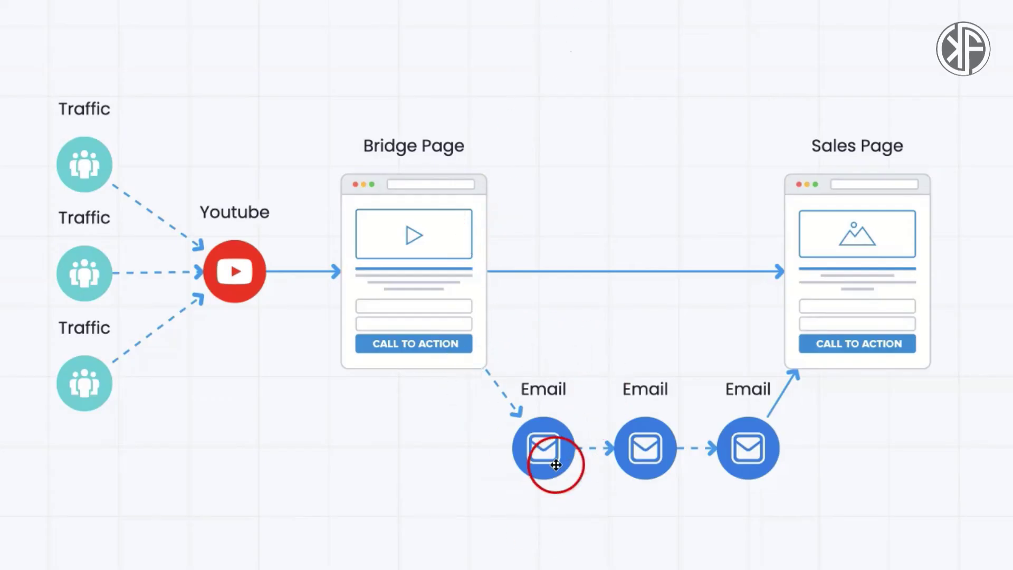